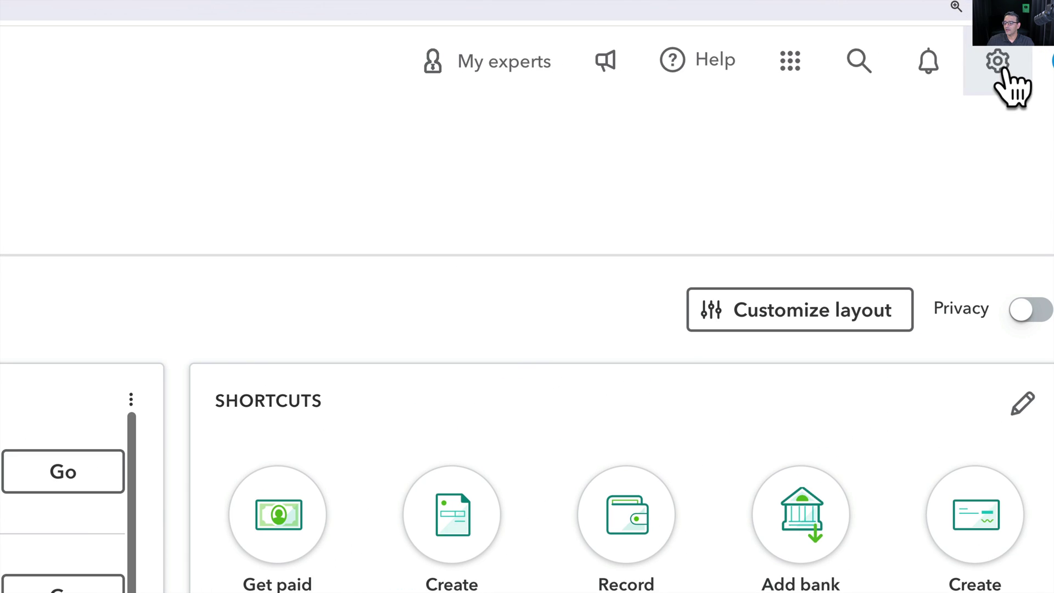
- Go to Account and Settings' Payments section to review deposit speeds and account mappings
left_click(998, 62)
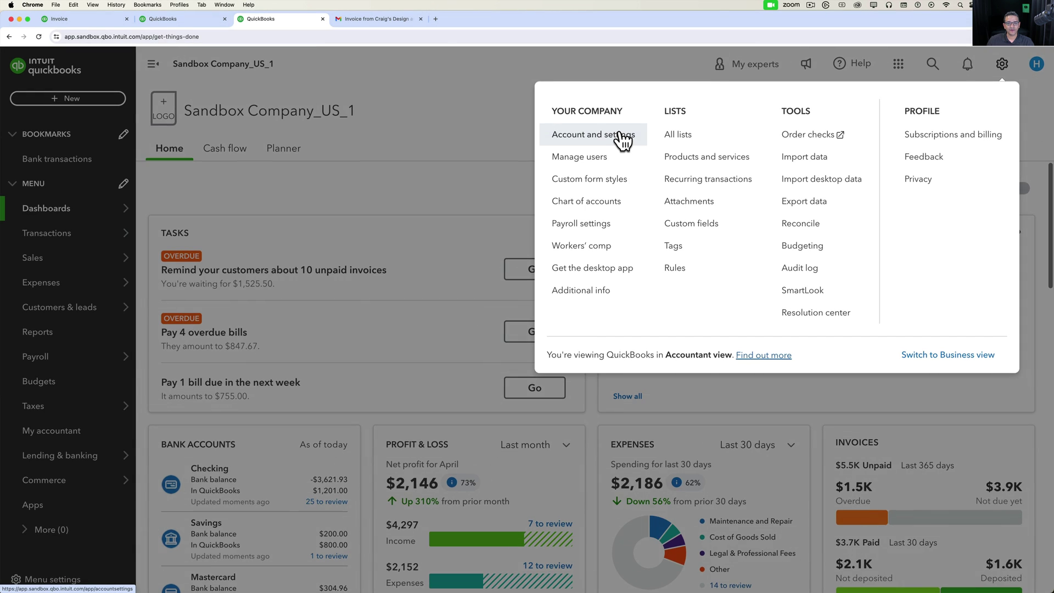
left_click(622, 138)
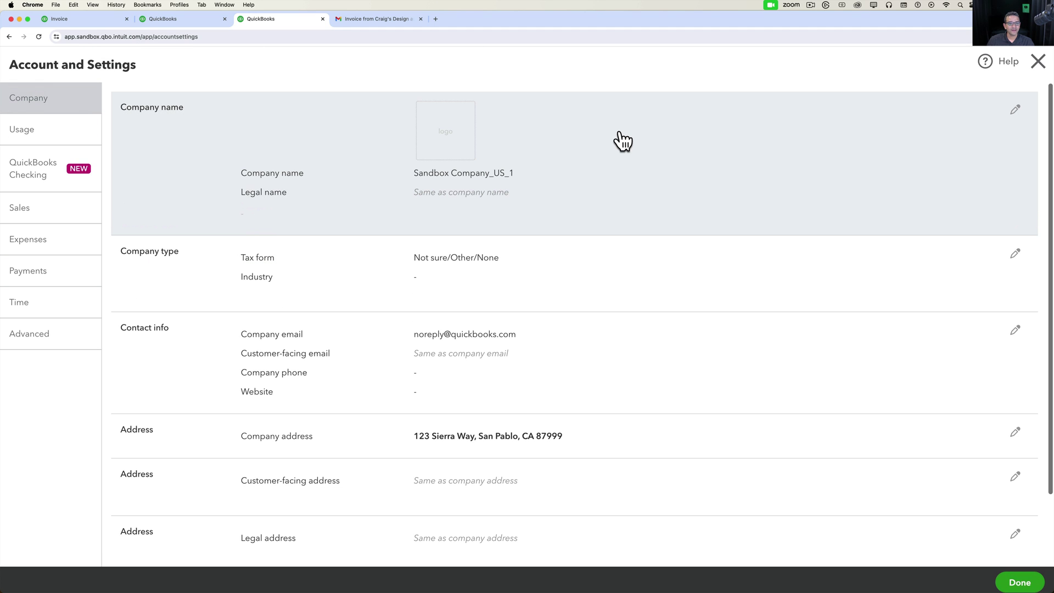
left_click(11, 274)
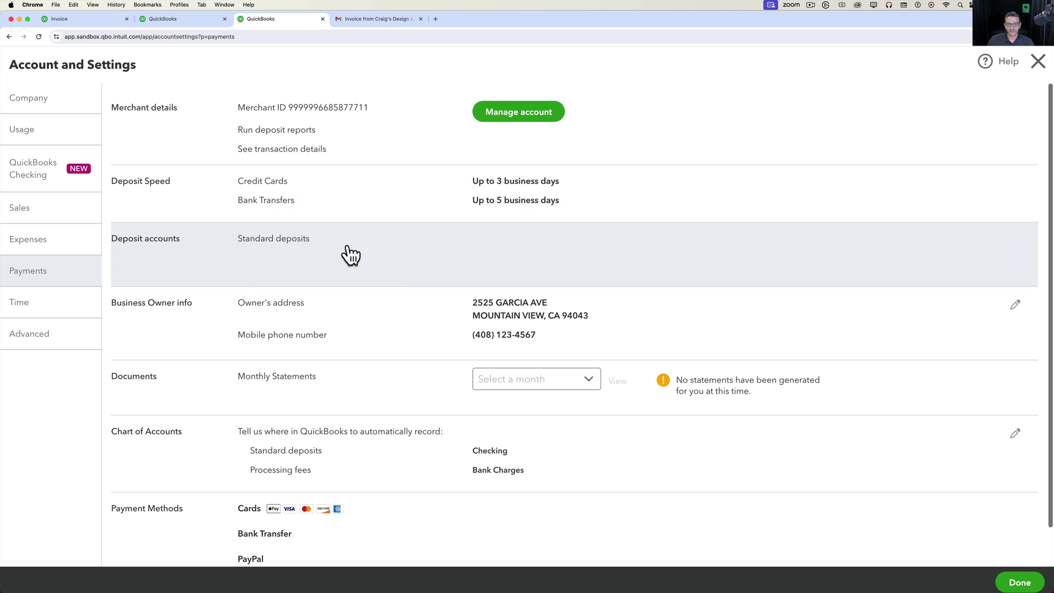
scroll(473, 315, "down", 2)
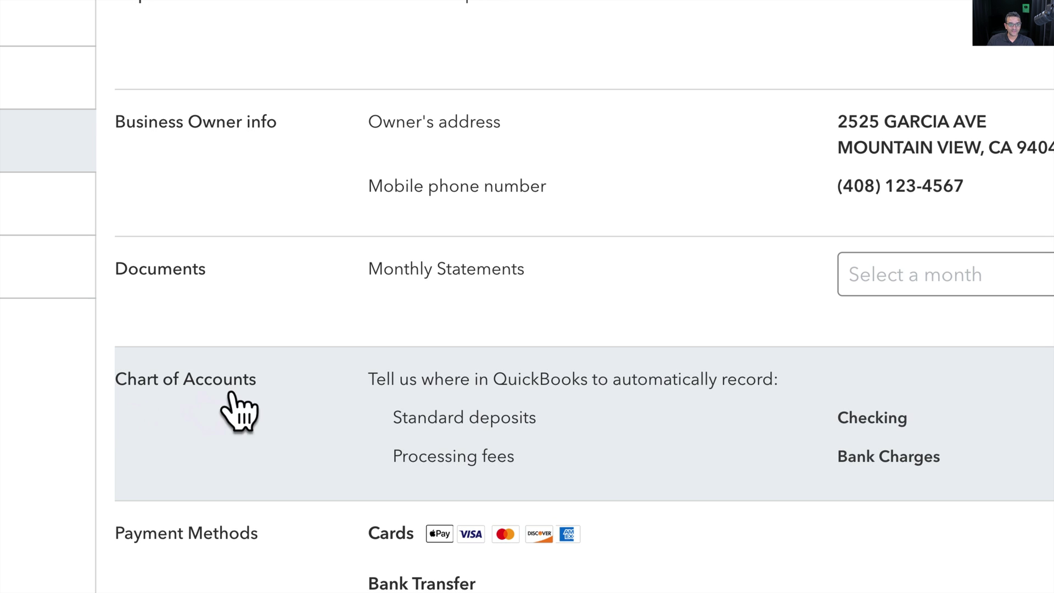
- Map standard deposits to Checking and processing fees to Bank Charges, then save
left_click(734, 417)
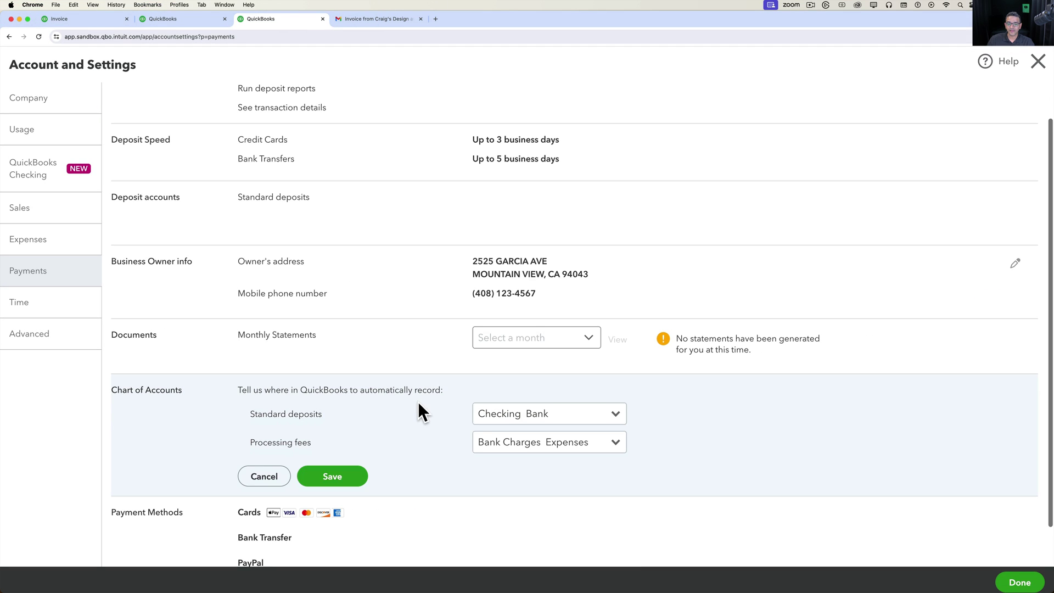
left_click(615, 418)
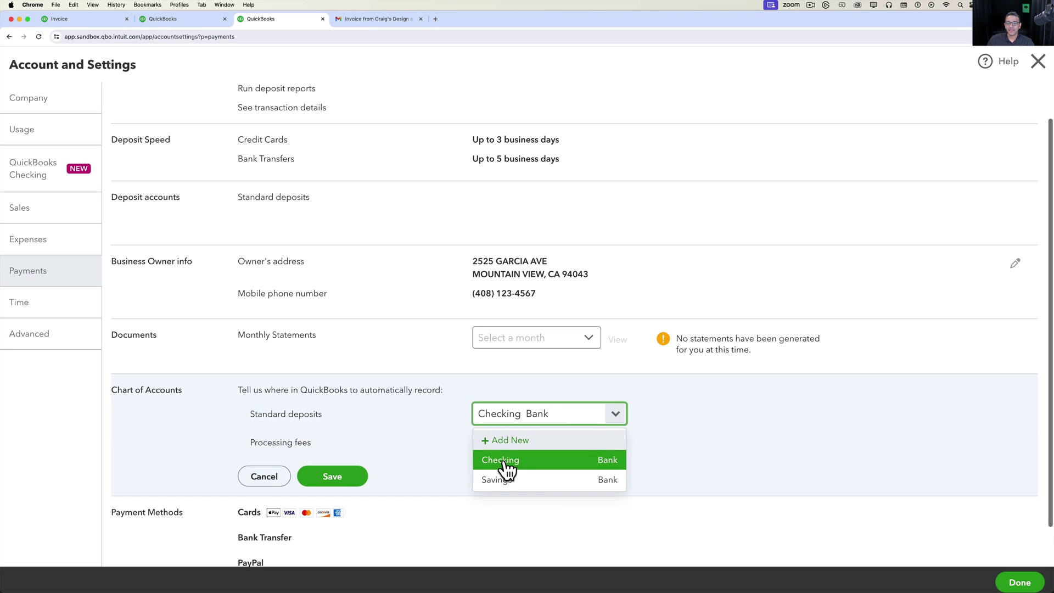
left_click(509, 466)
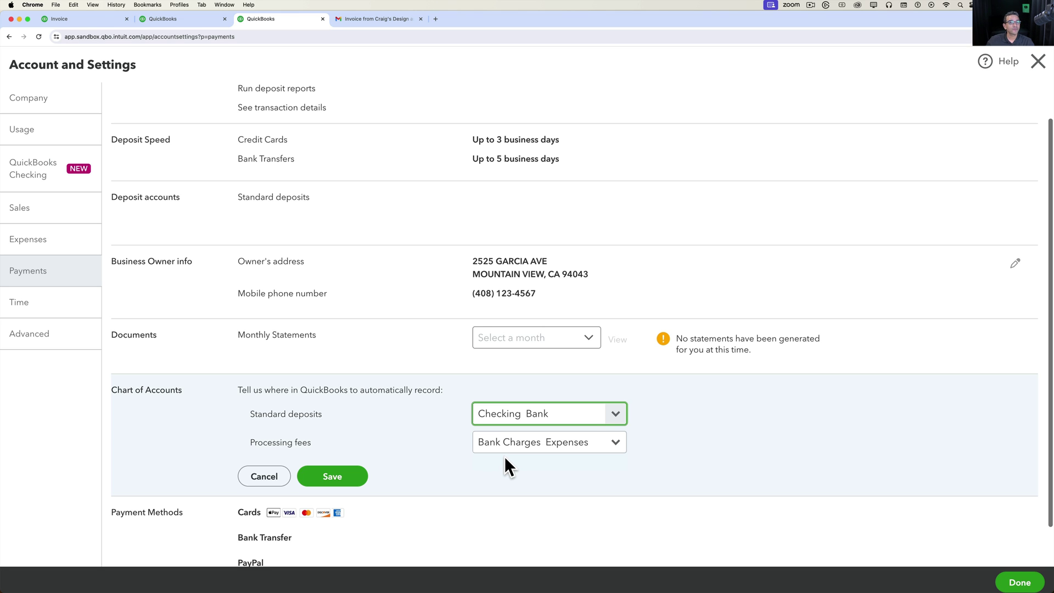
left_click(516, 449)
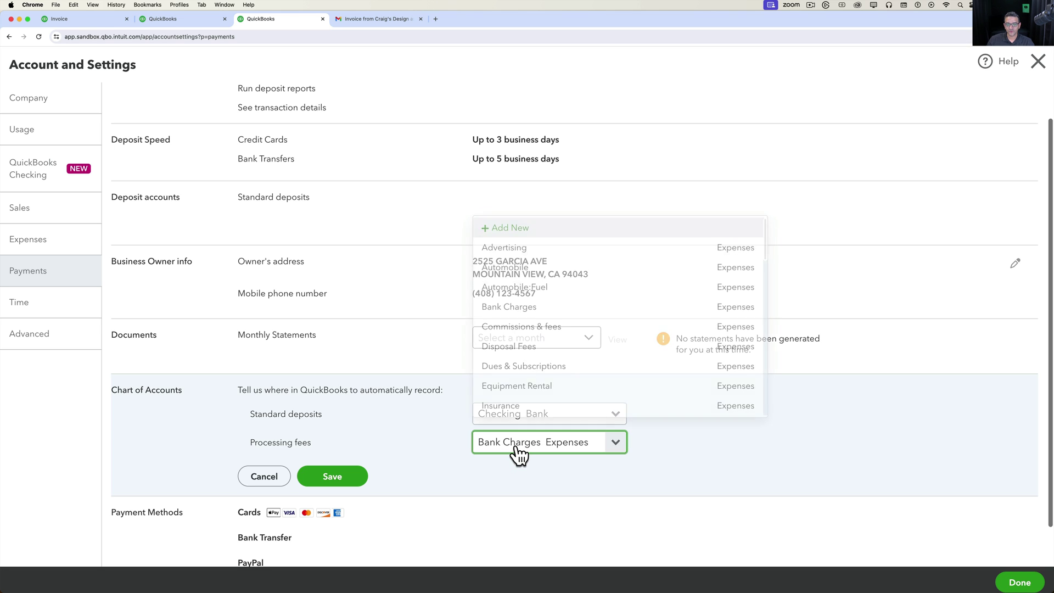
left_click(517, 310)
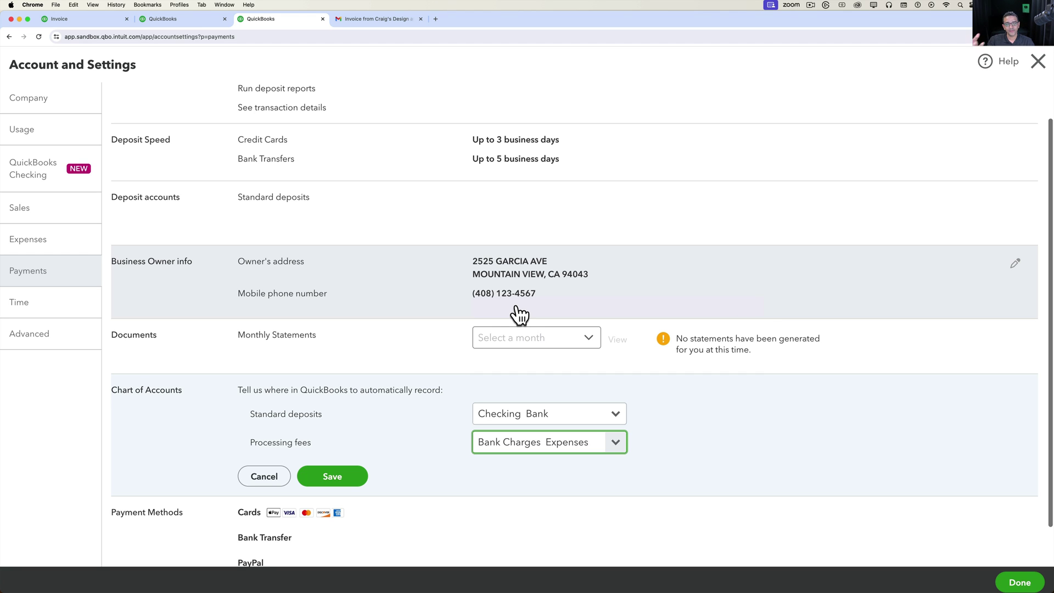
left_click(336, 482)
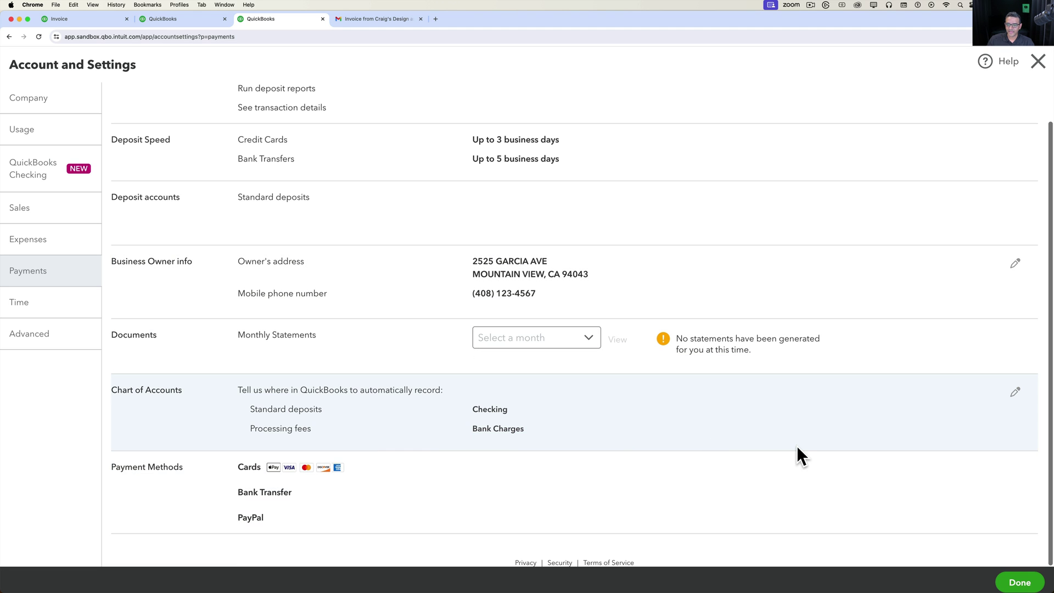
- Turn on ACH for invoice payments, keep the 'Please Pay Electronically!' instructions, and save
left_click(19, 216)
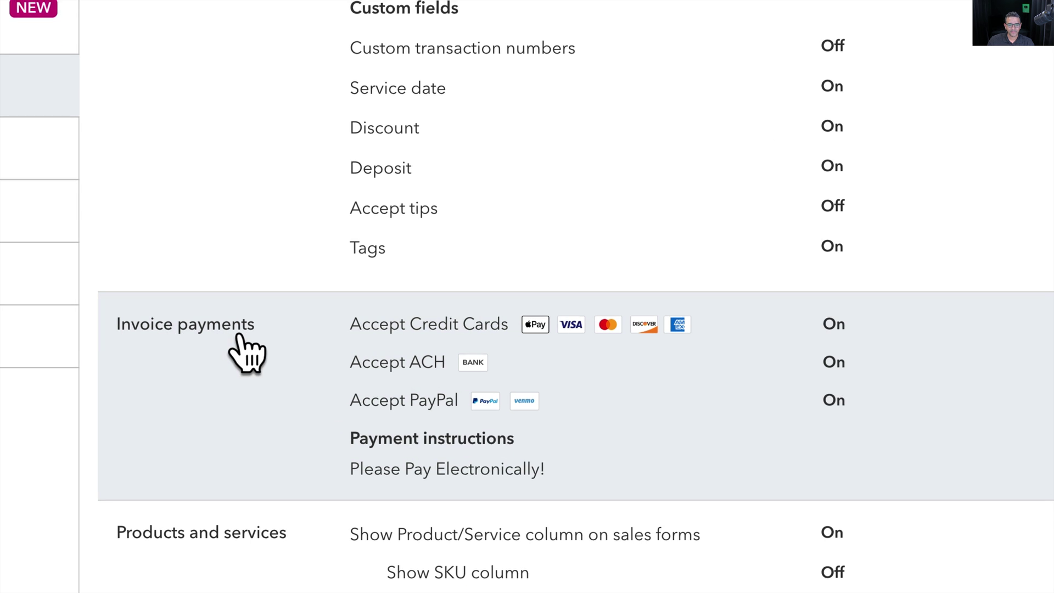
left_click(240, 337)
scroll(724, 439, "down", 1)
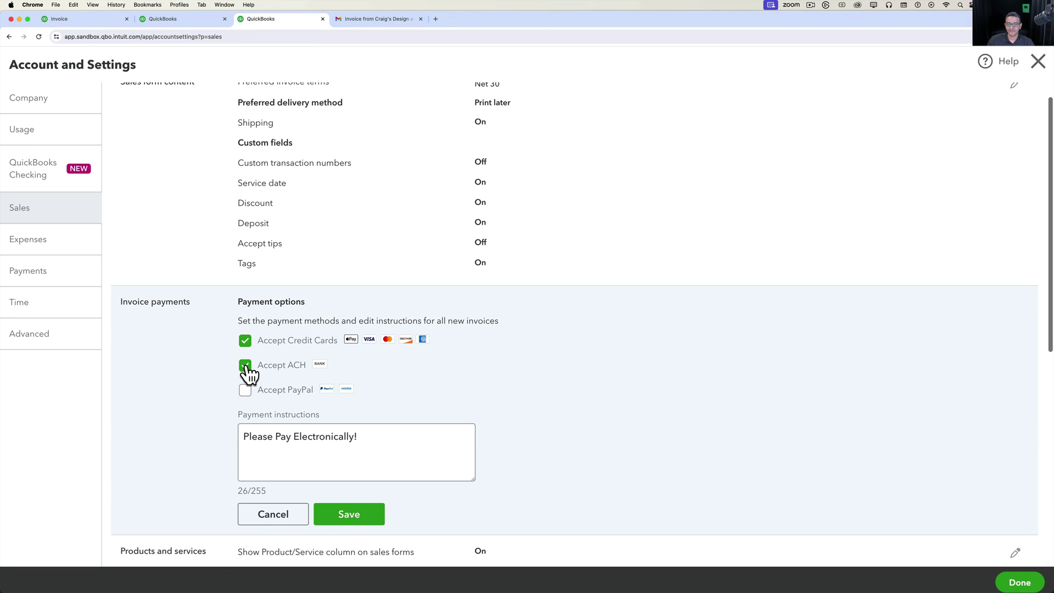
left_click(245, 365)
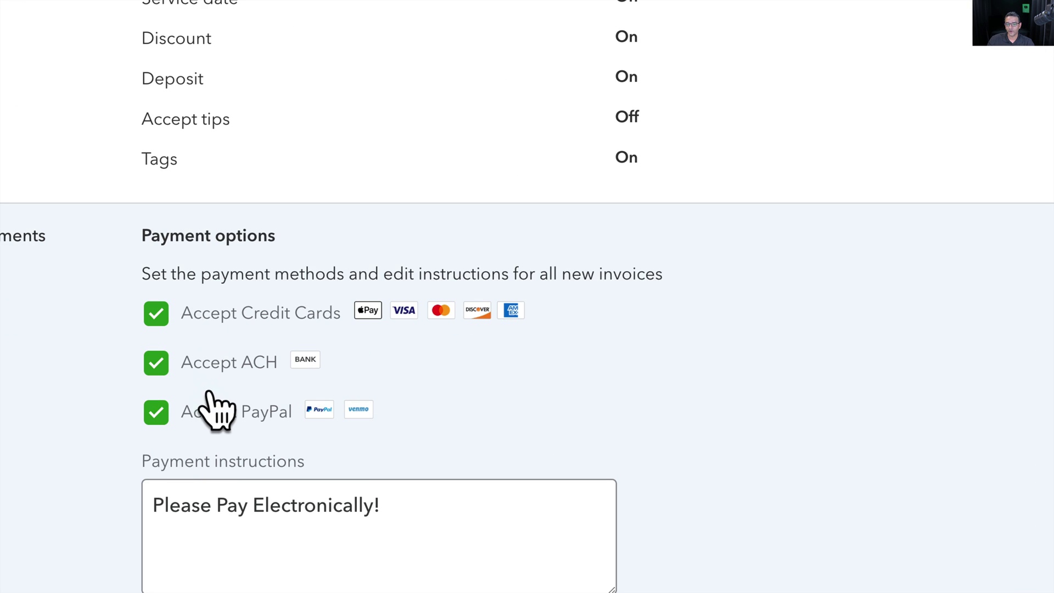
left_click(414, 439)
left_click_drag(390, 435, 209, 429)
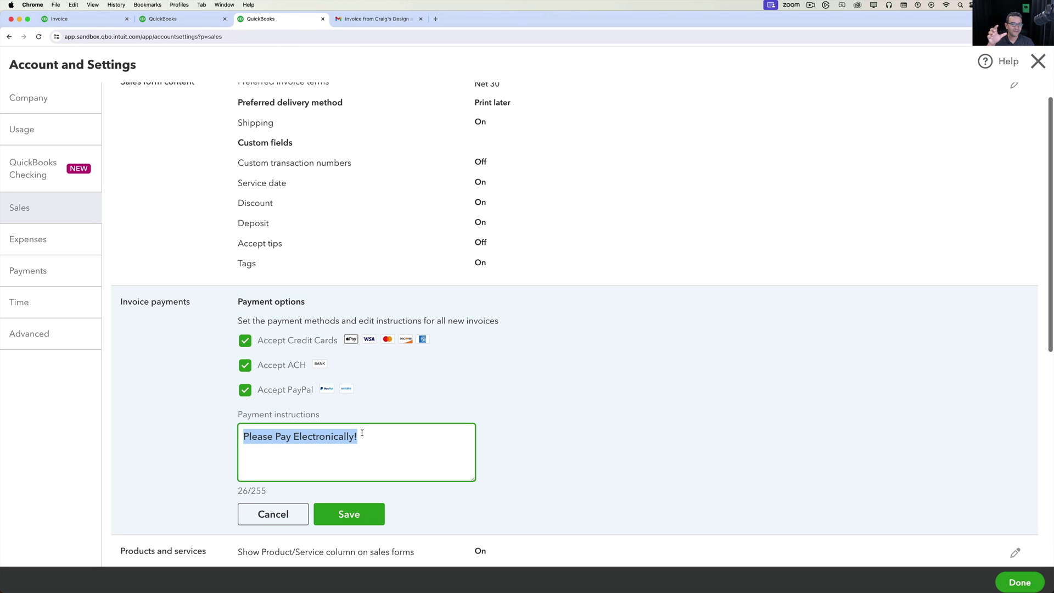
left_click(371, 512)
scroll(301, 403, "down", 2)
- Review the default invoice email subject and message, and turn on Email me a copy
scroll(297, 401, "down", 3)
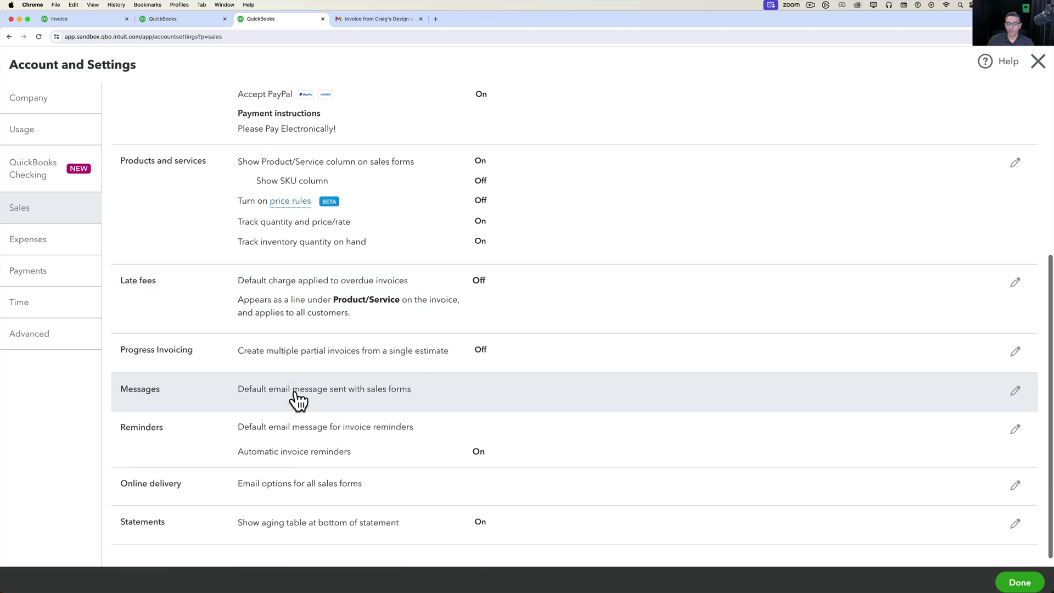
left_click(153, 401)
scroll(258, 393, "down", 4)
left_click_drag(259, 281, 432, 275)
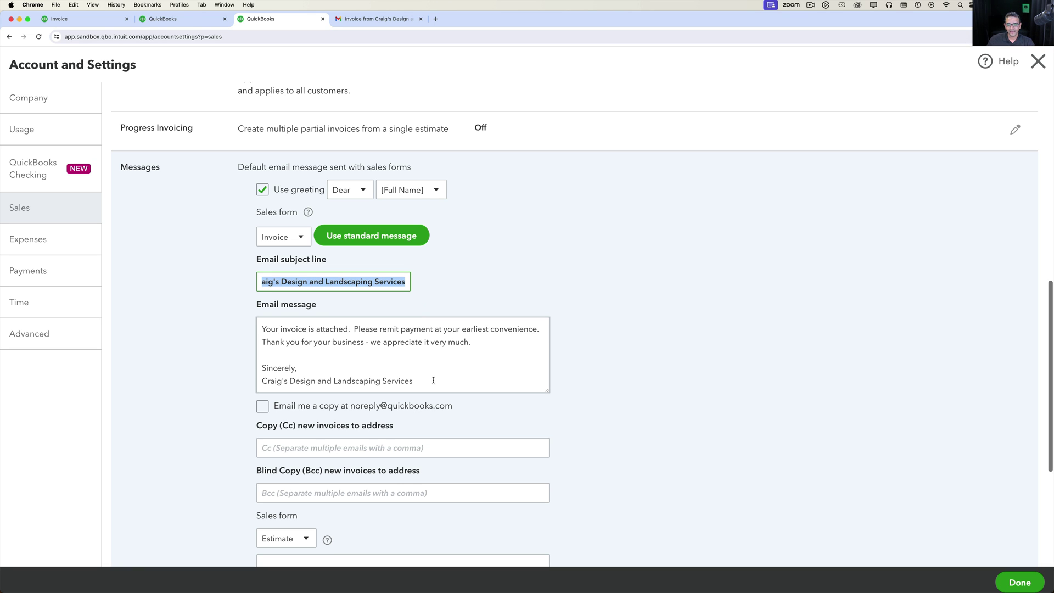
left_click_drag(434, 382, 196, 333)
scroll(231, 343, "down", 3)
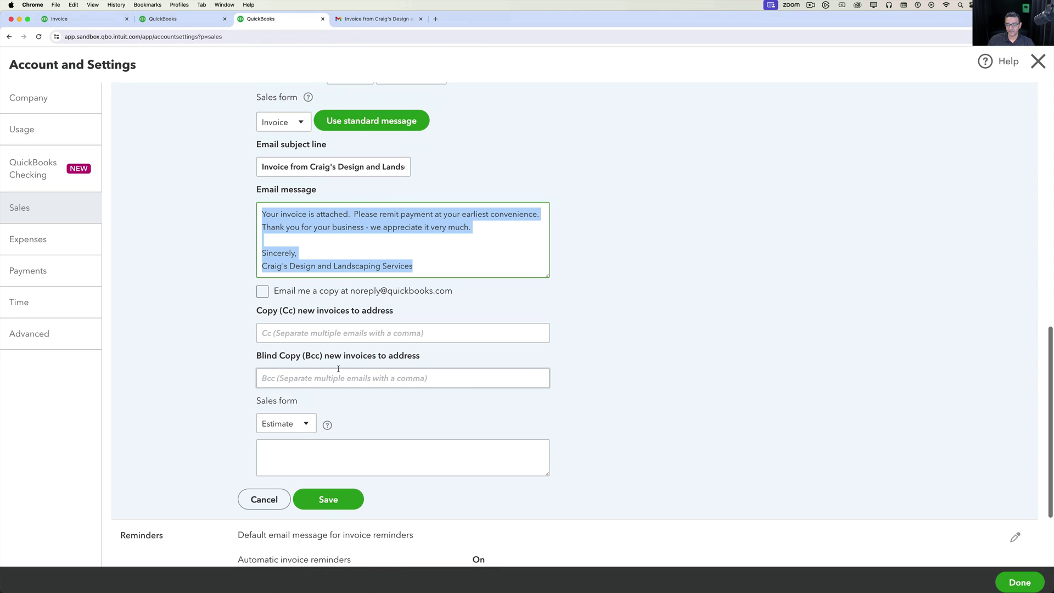
left_click(261, 290)
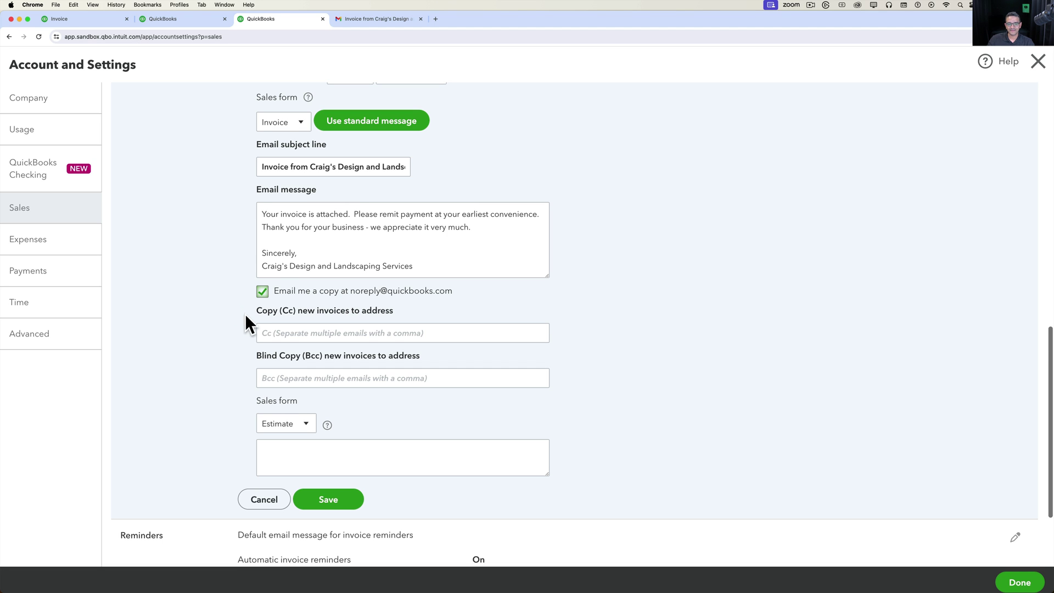
scroll(220, 331, "down", 3)
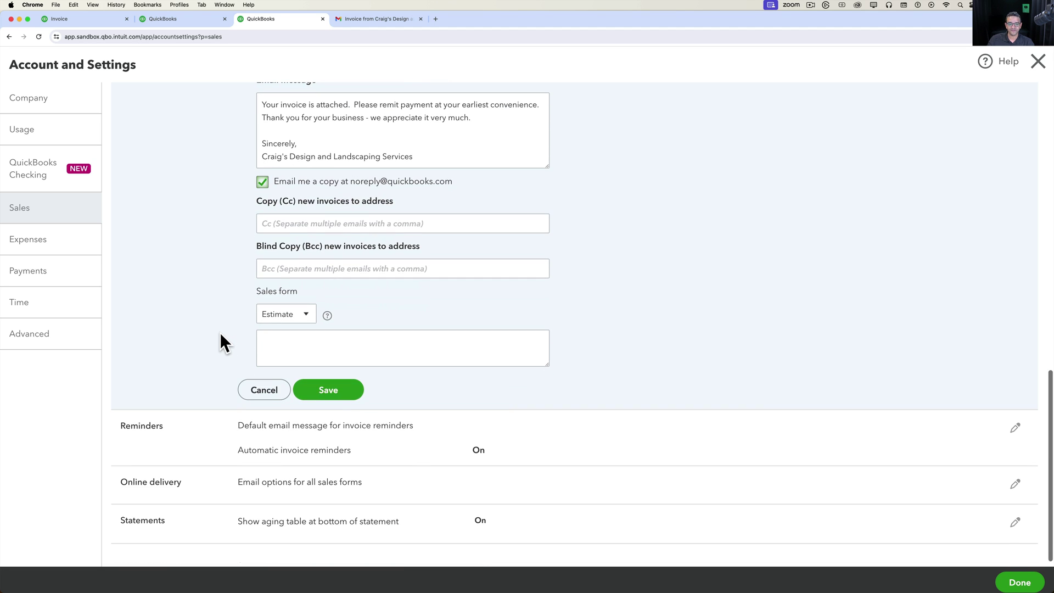
left_click(281, 439)
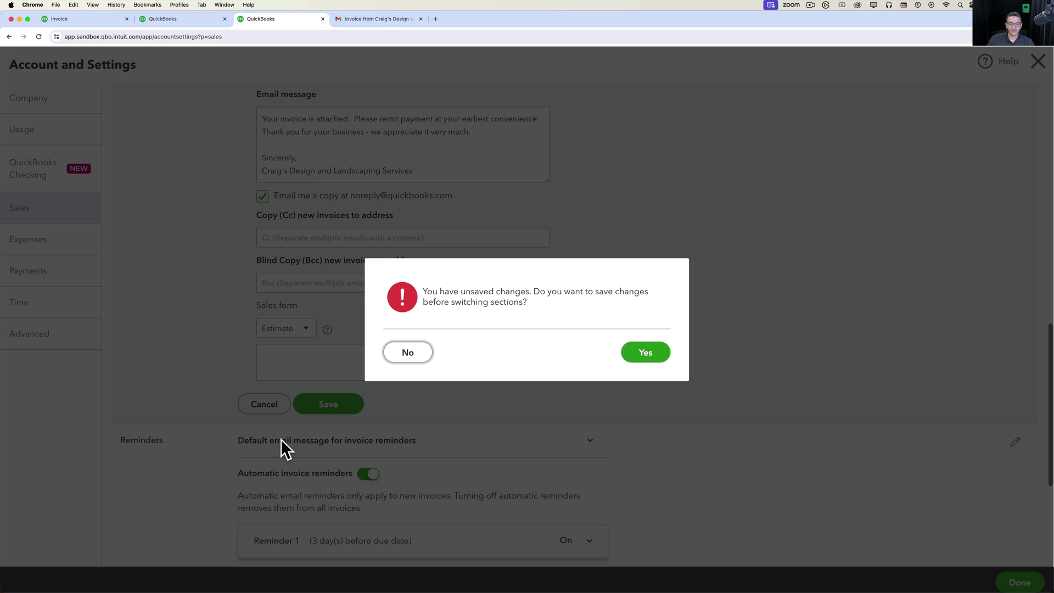
- Save the pending message changes and look over the first invoice reminder's details
left_click(646, 359)
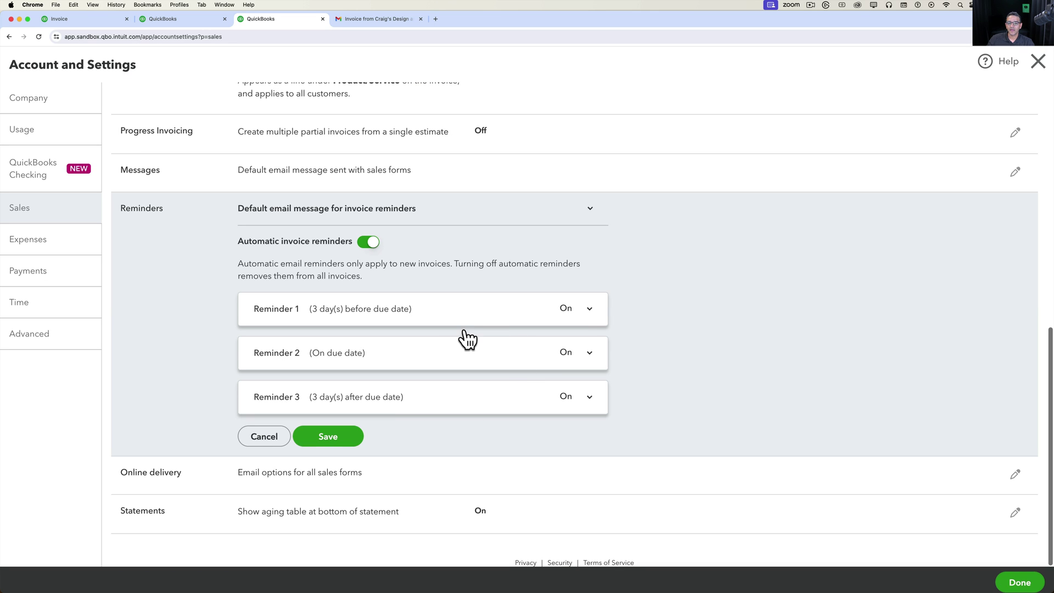
left_click(589, 309)
scroll(601, 356, "down", 2)
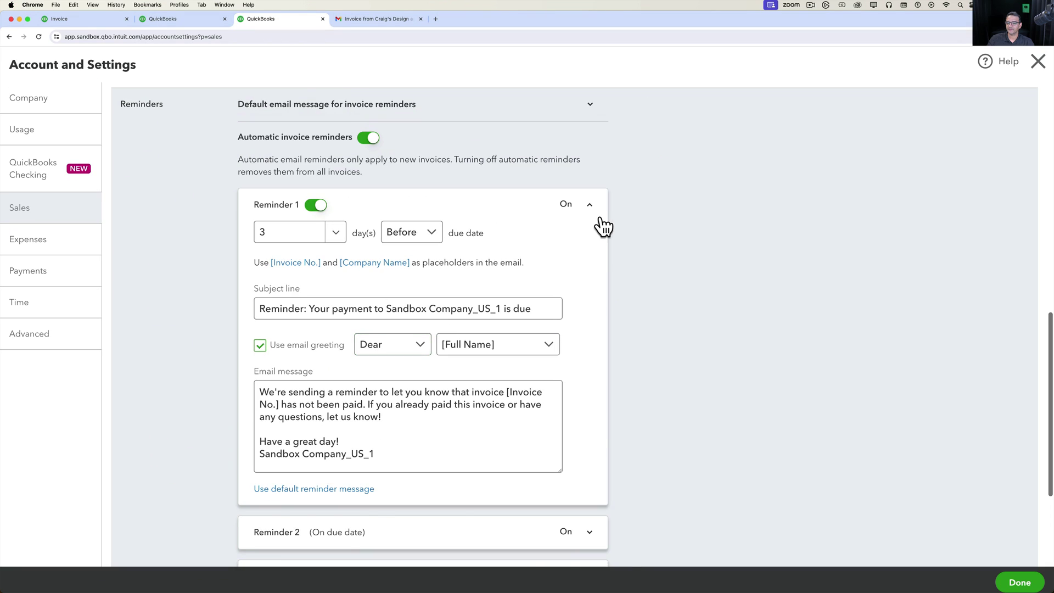
left_click(745, 117)
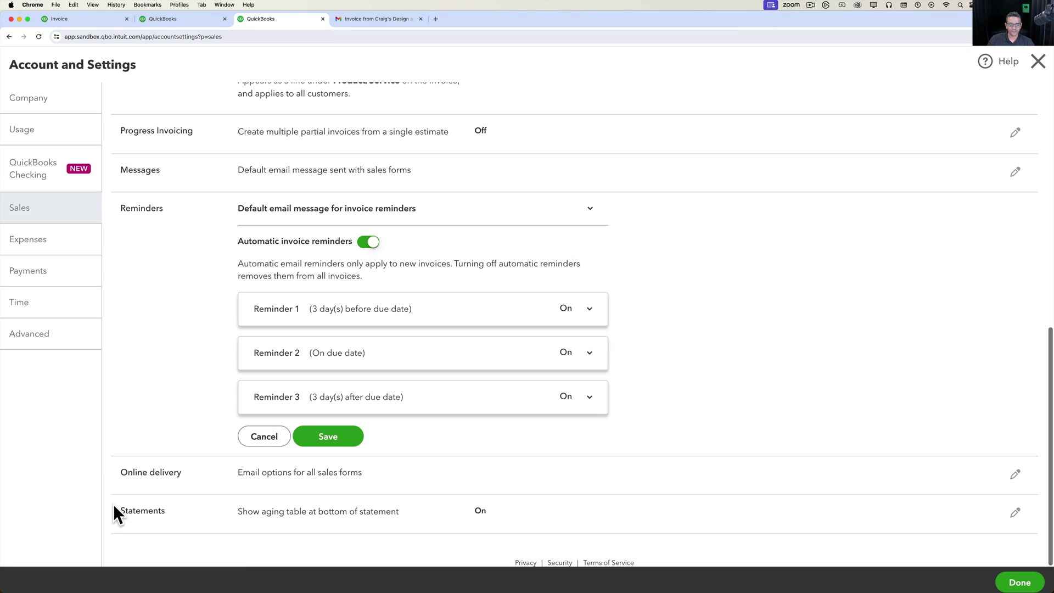
- Set online delivery to send invoices as Online invoice, save, and close settings
left_click(176, 479)
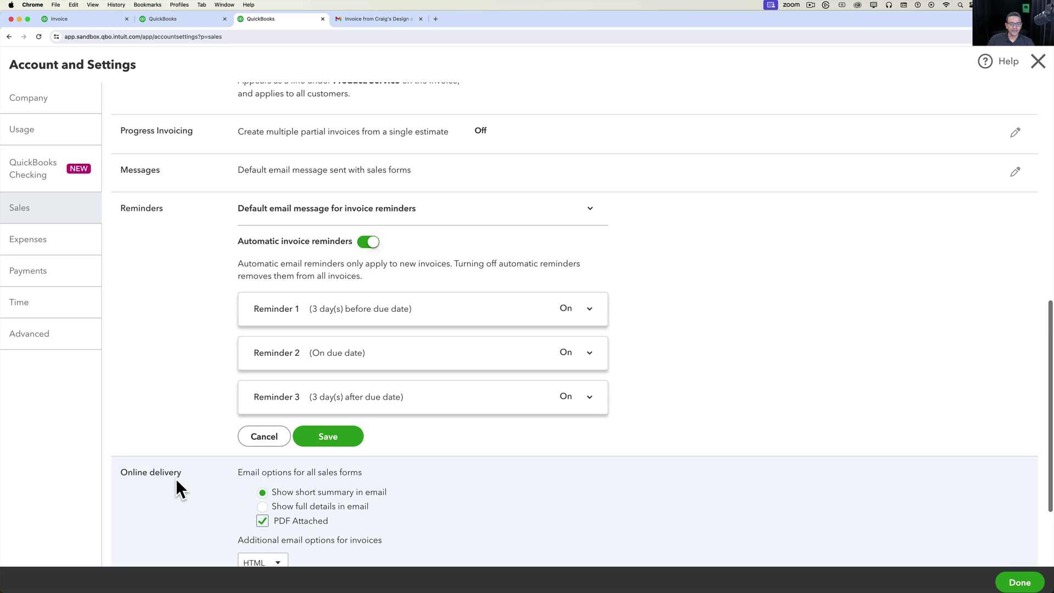
scroll(205, 475, "down", 3)
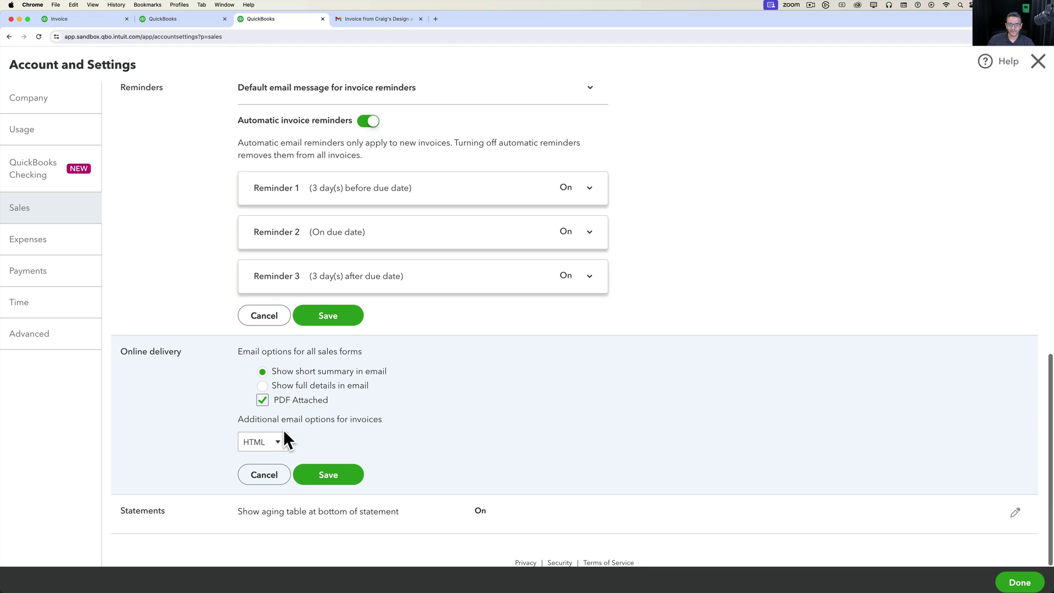
left_click(299, 508)
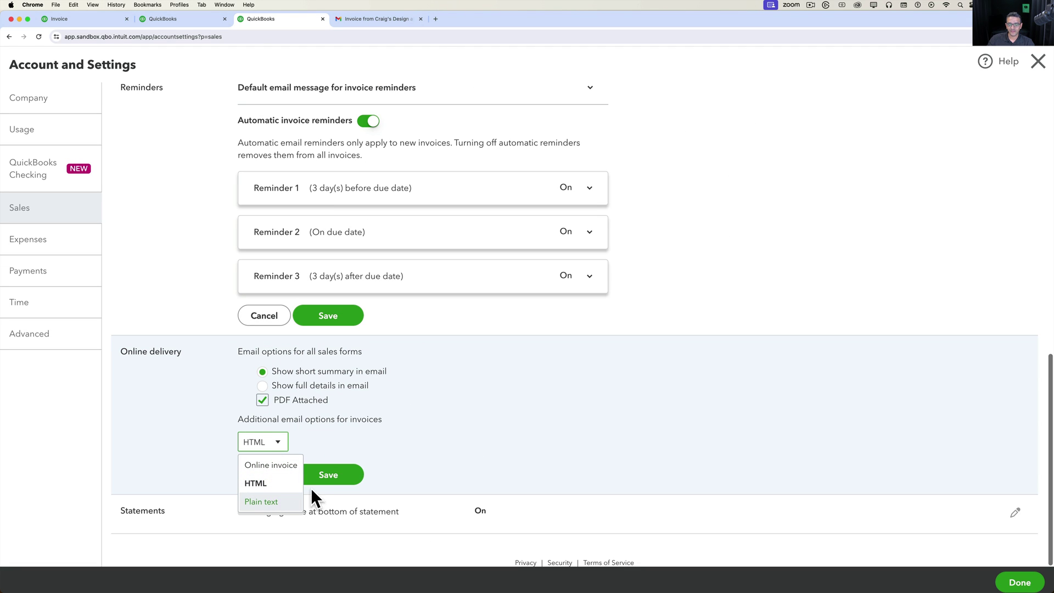
left_click(269, 466)
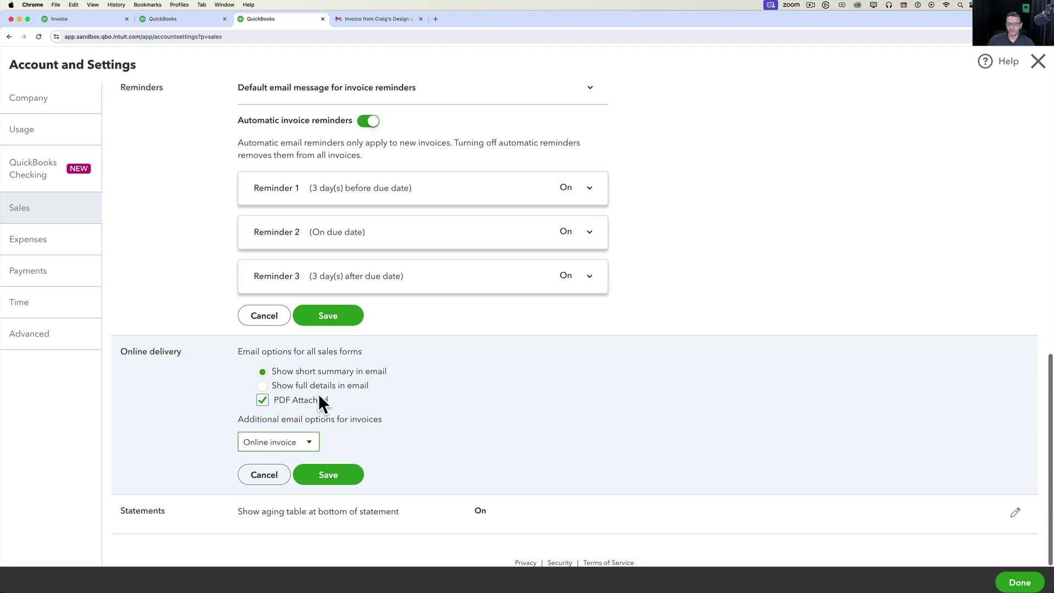
left_click(332, 482)
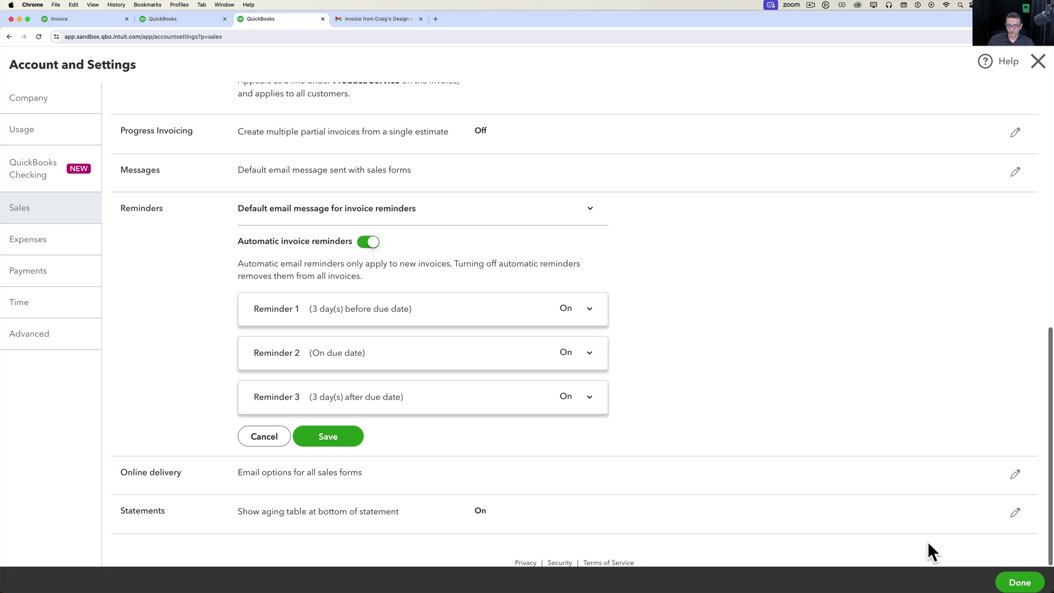
left_click(1019, 582)
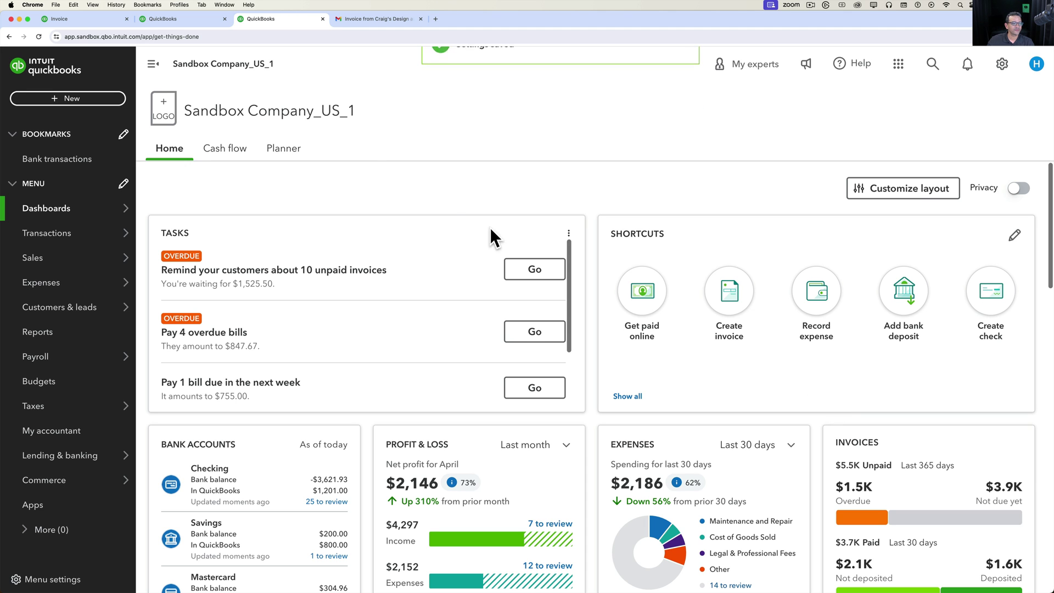
- Start a new invoice and browse the existing customer list
left_click(26, 98)
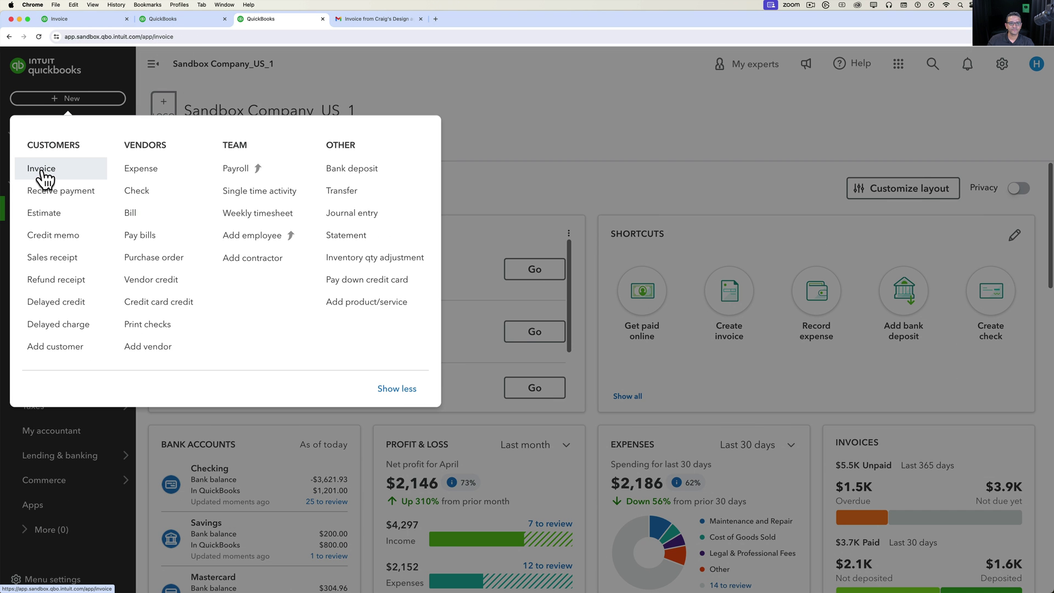
left_click(30, 171)
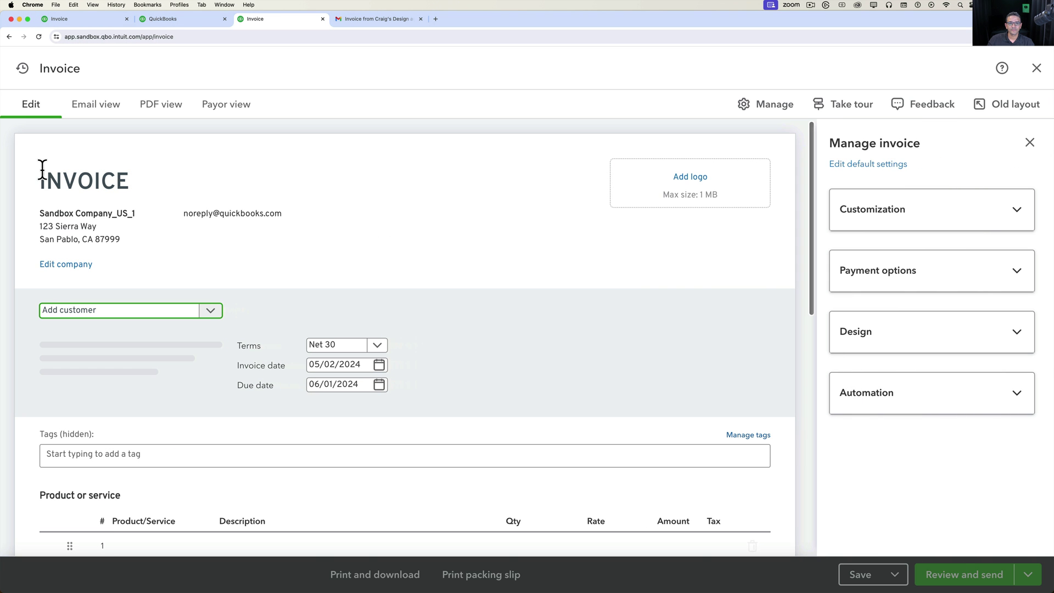
left_click(211, 313)
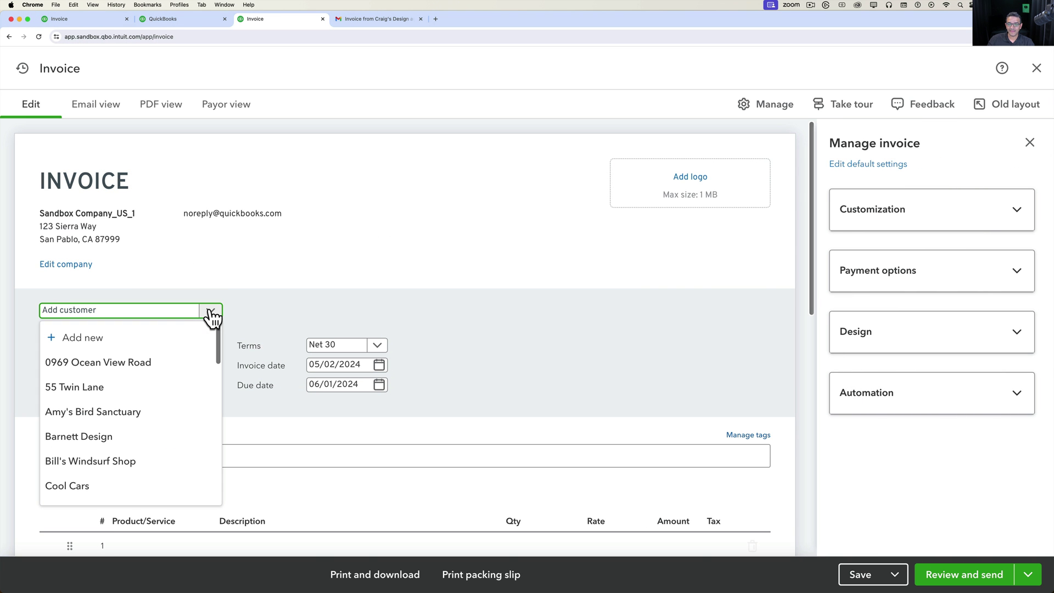
scroll(99, 407, "down", 5)
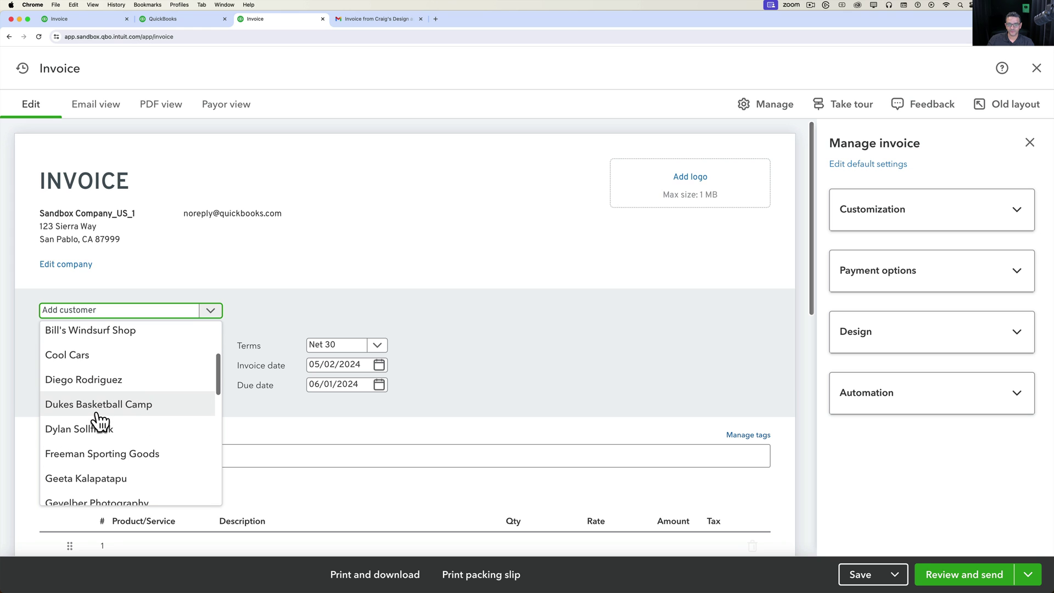
scroll(99, 421, "up", 5)
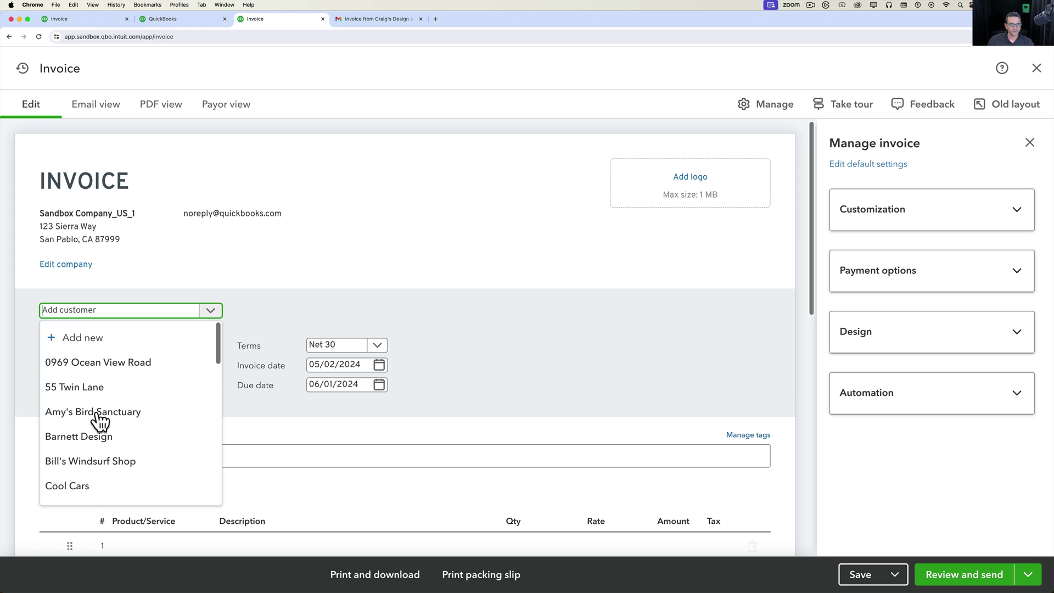
- Create a new customer named 'Test Customer' and move through its email, address and notes fields
left_click(71, 337)
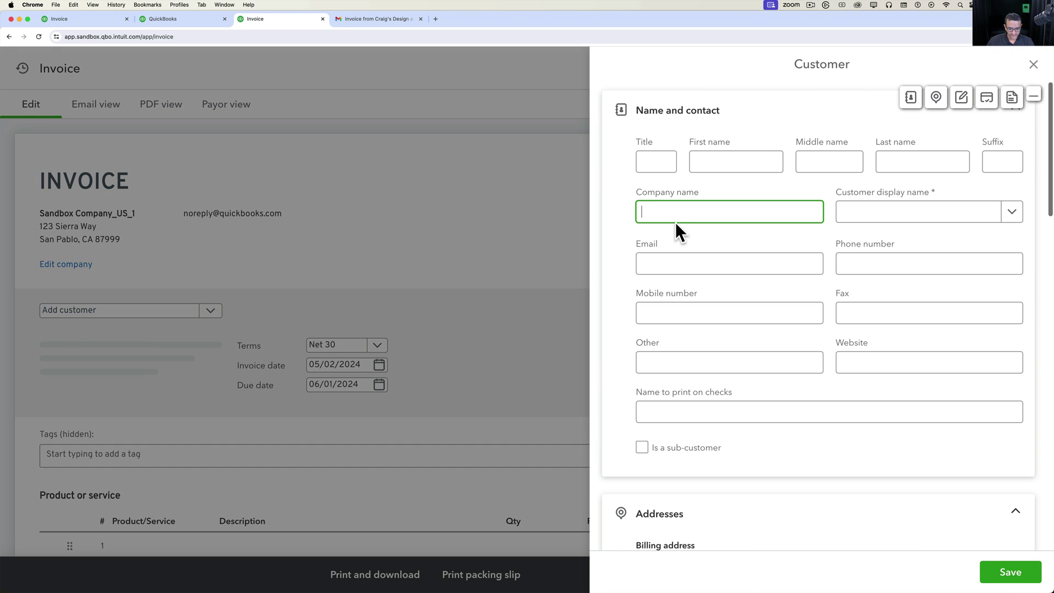
type("Test ")
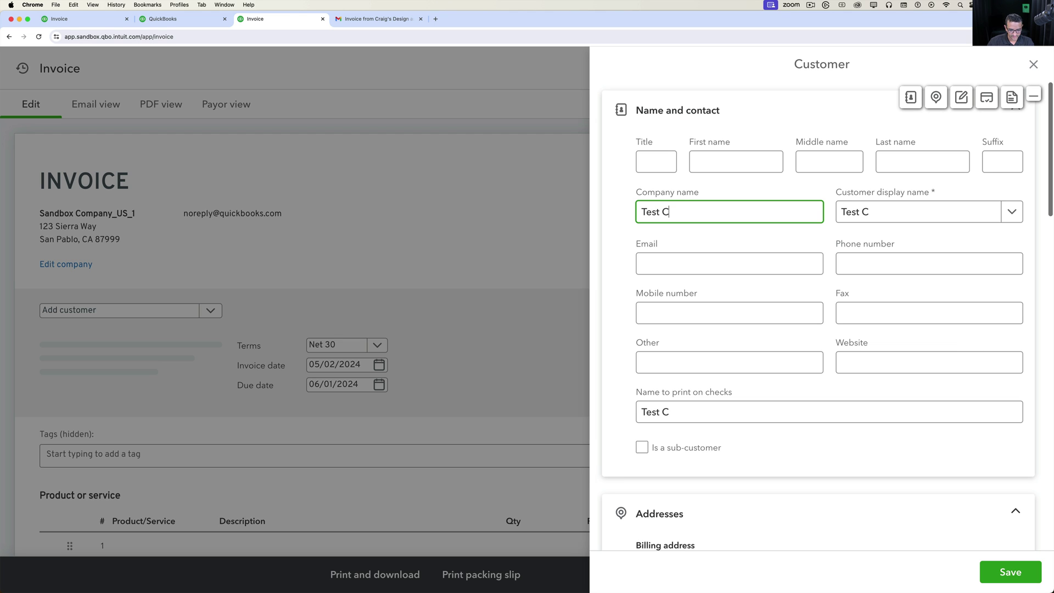
type("Customer")
left_click(687, 268)
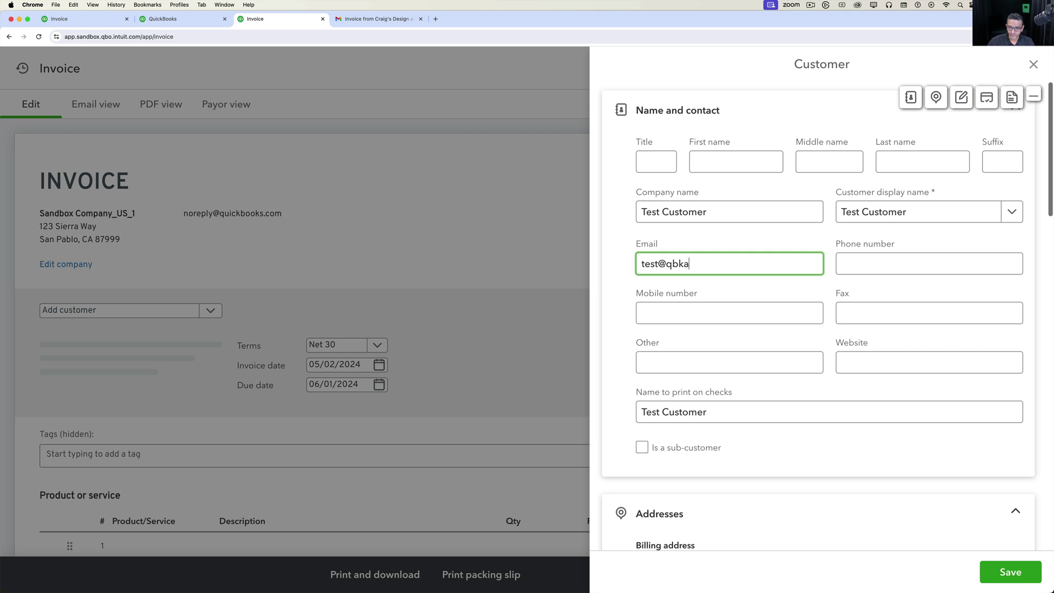
scroll(703, 288, "down", 6)
left_click(703, 296)
scroll(697, 297, "down", 1)
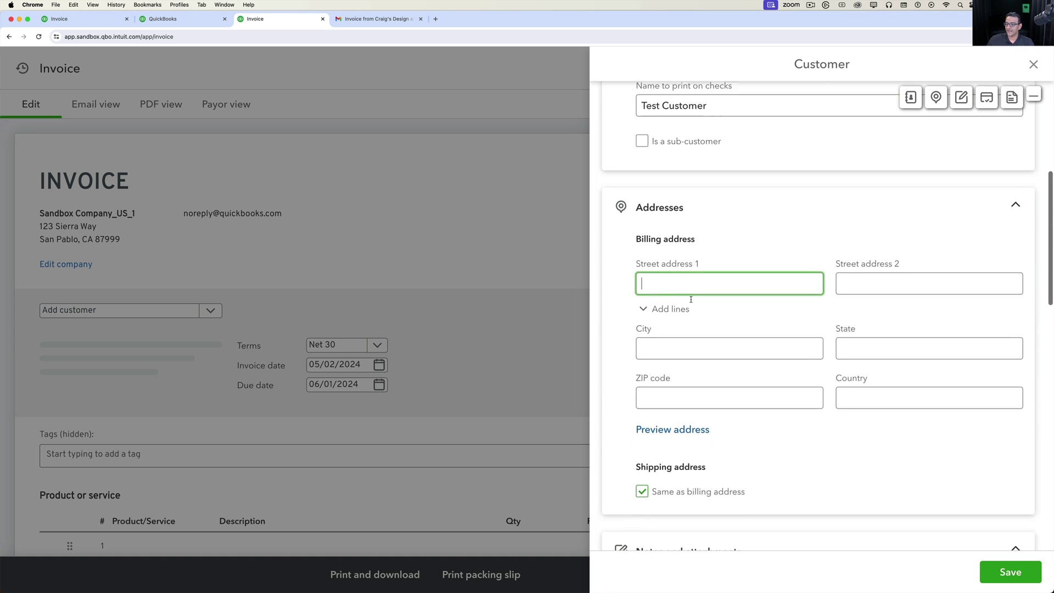
scroll(690, 300, "down", 5)
left_click(683, 316)
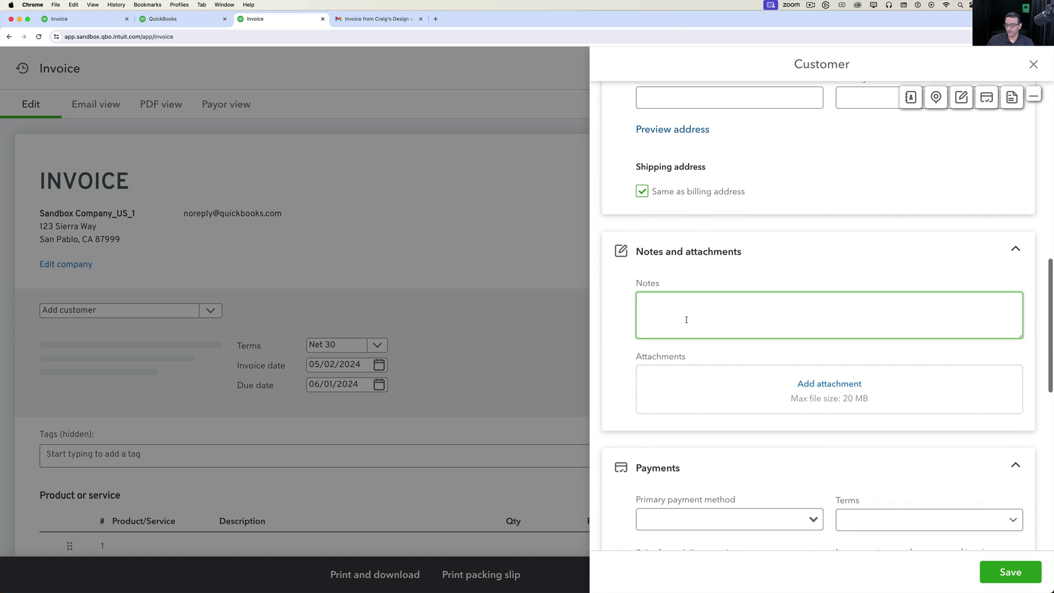
scroll(689, 352, "down", 5)
- Give the customer American Express payment, Net 30 terms and a 50,000.00 credit limit
left_click(723, 340)
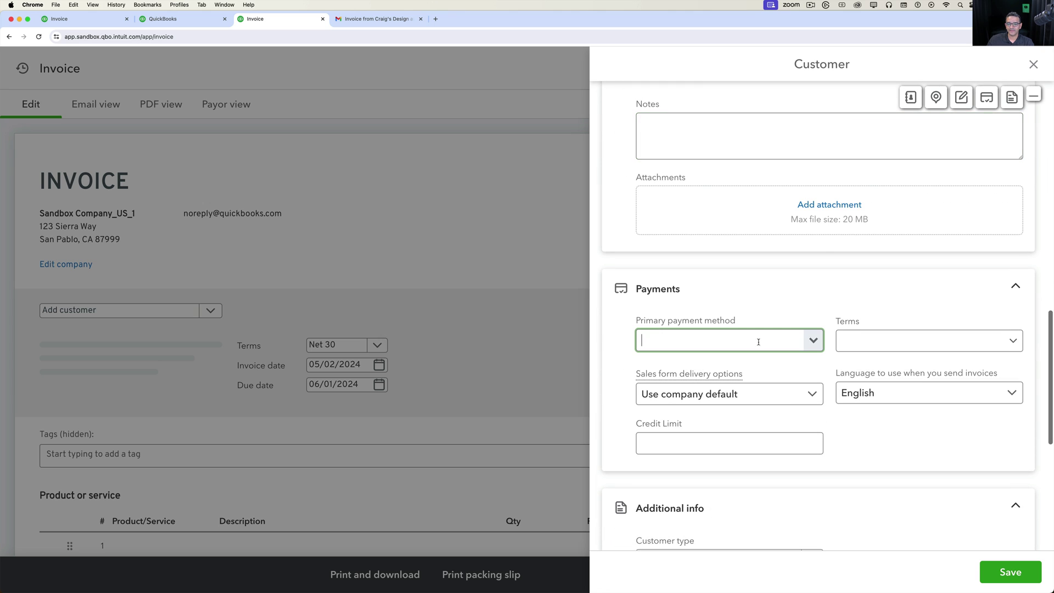
left_click(811, 343)
scroll(734, 264, "down", 2)
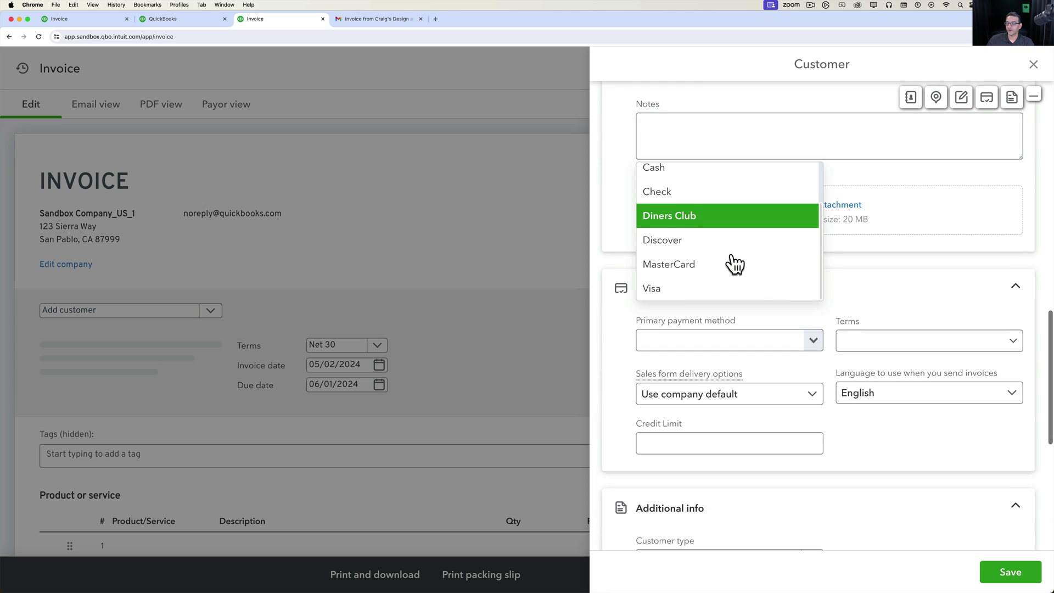
scroll(712, 219, "up", 2)
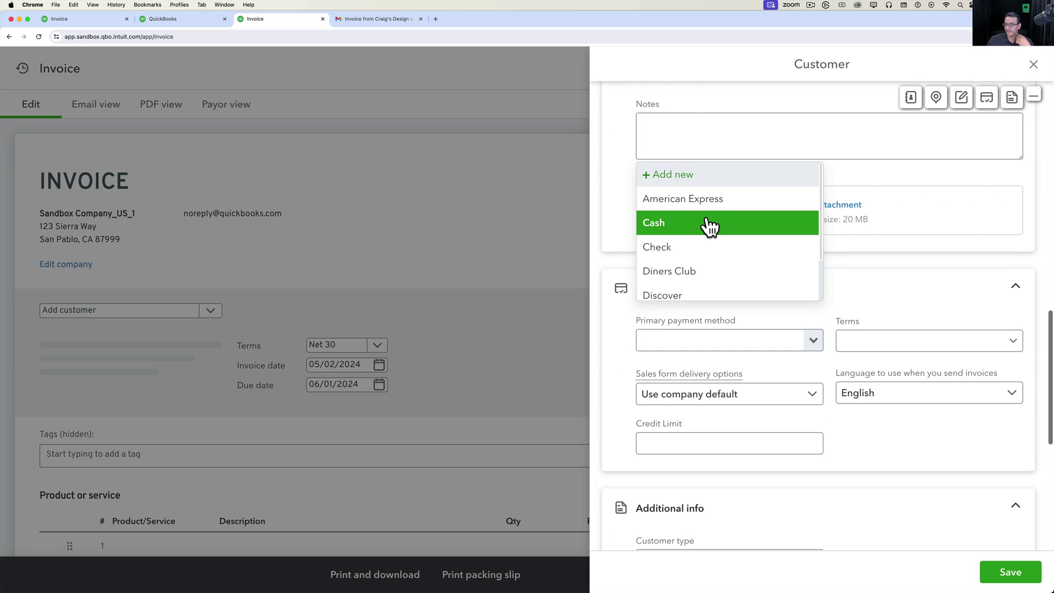
left_click(696, 203)
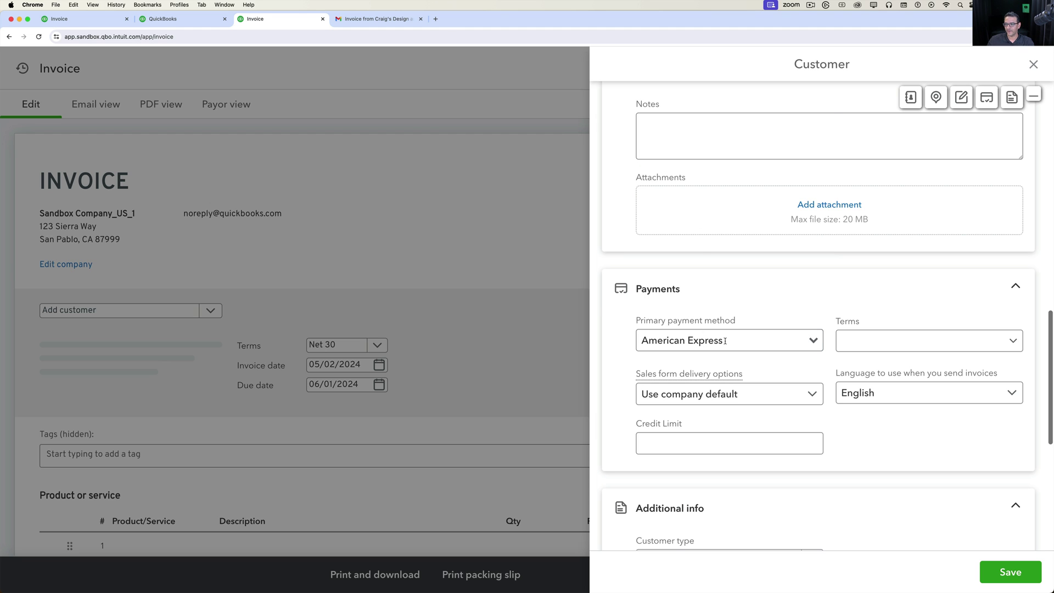
left_click(1008, 345)
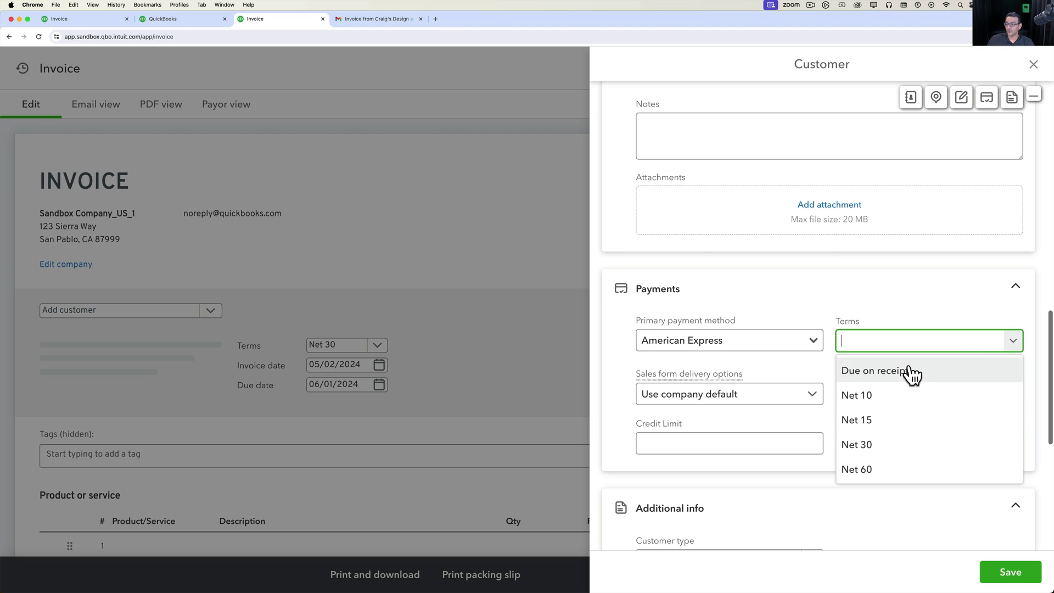
left_click(875, 444)
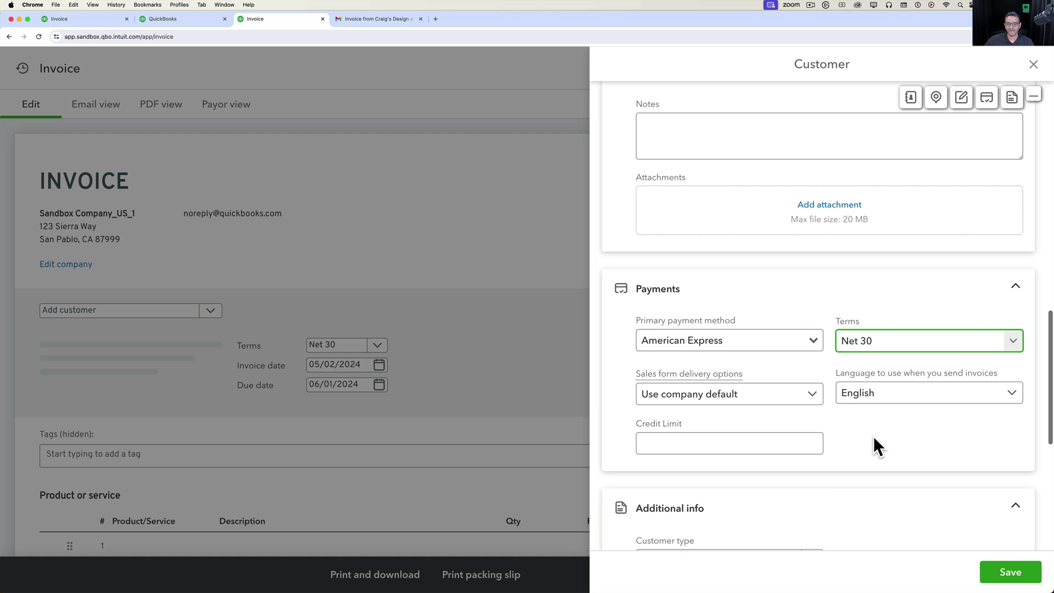
left_click(679, 444)
left_click(714, 442)
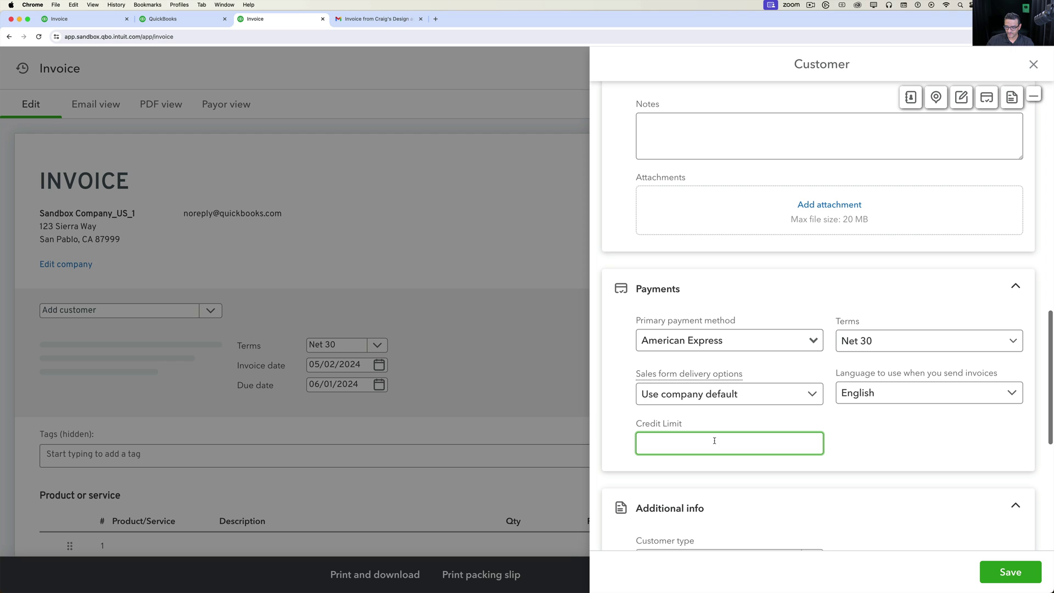
left_click(840, 436)
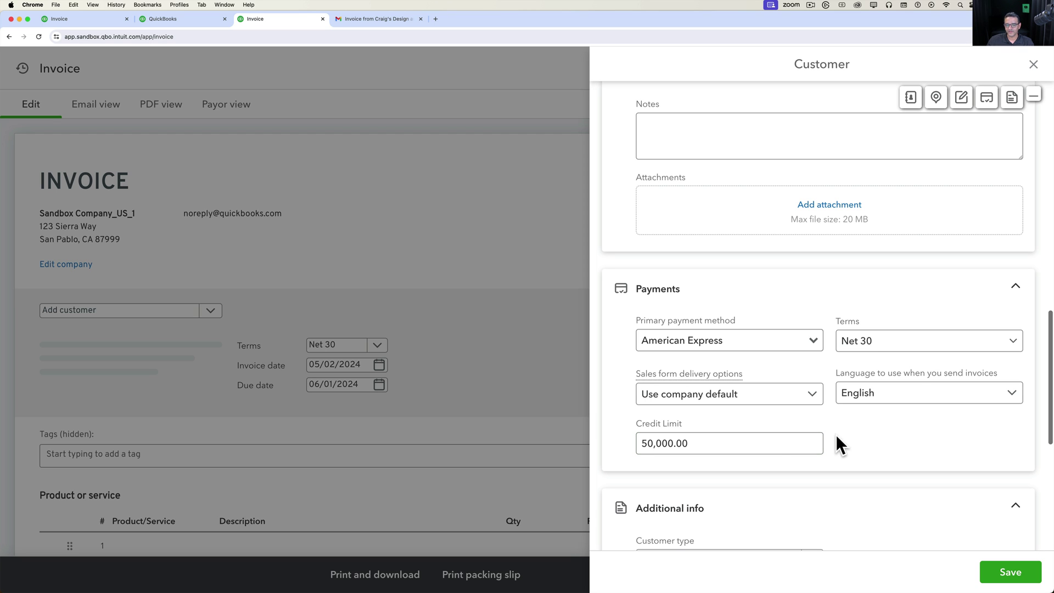
- Keep the company default delivery option and save Test Customer onto the invoice
left_click(678, 397)
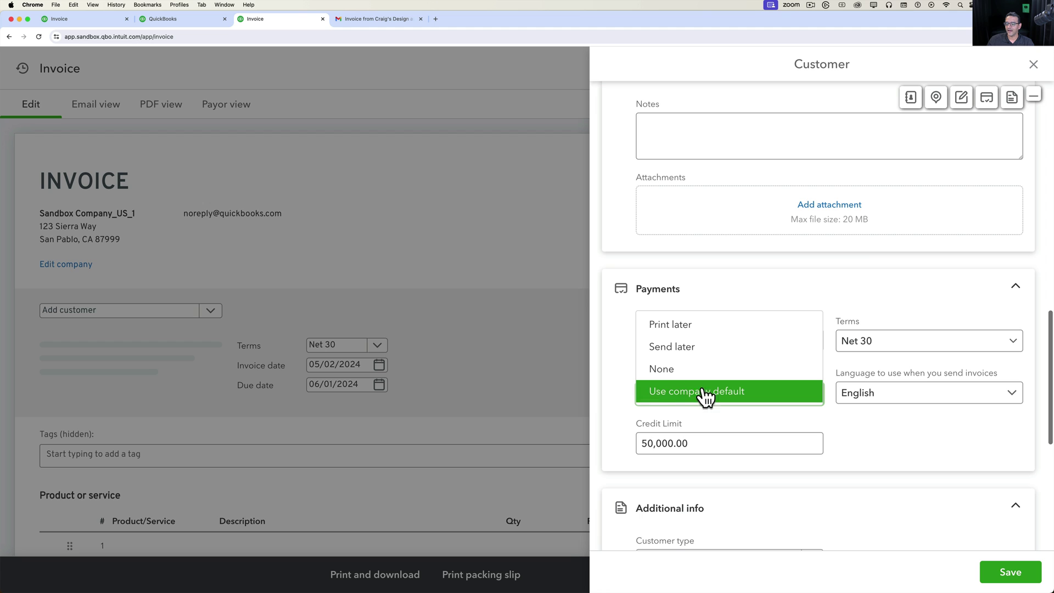
left_click(696, 393)
left_click(675, 406)
left_click(679, 400)
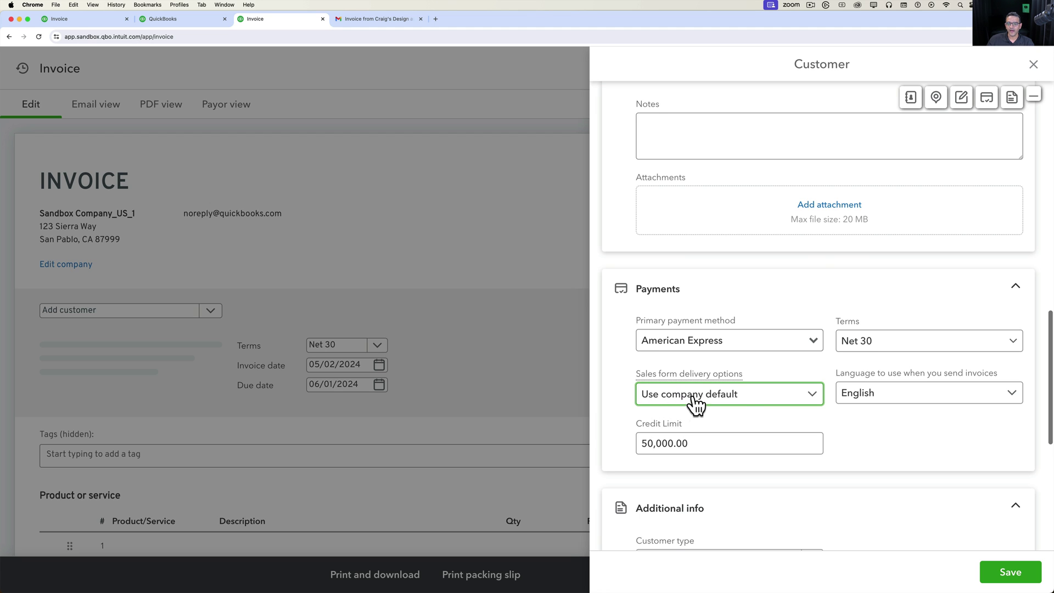
scroll(883, 427, "down", 10)
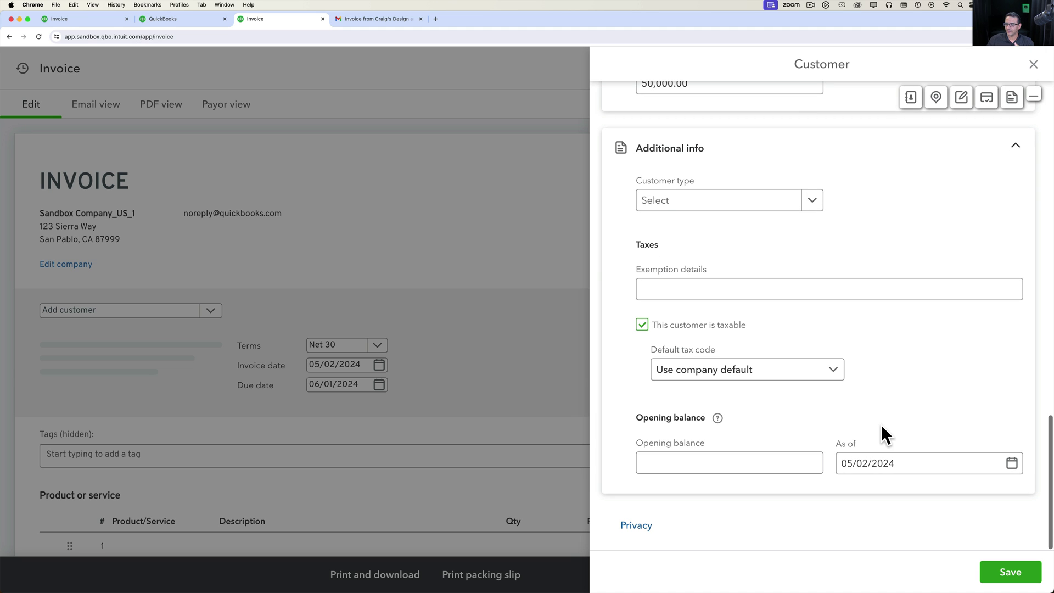
scroll(881, 431, "up", 20)
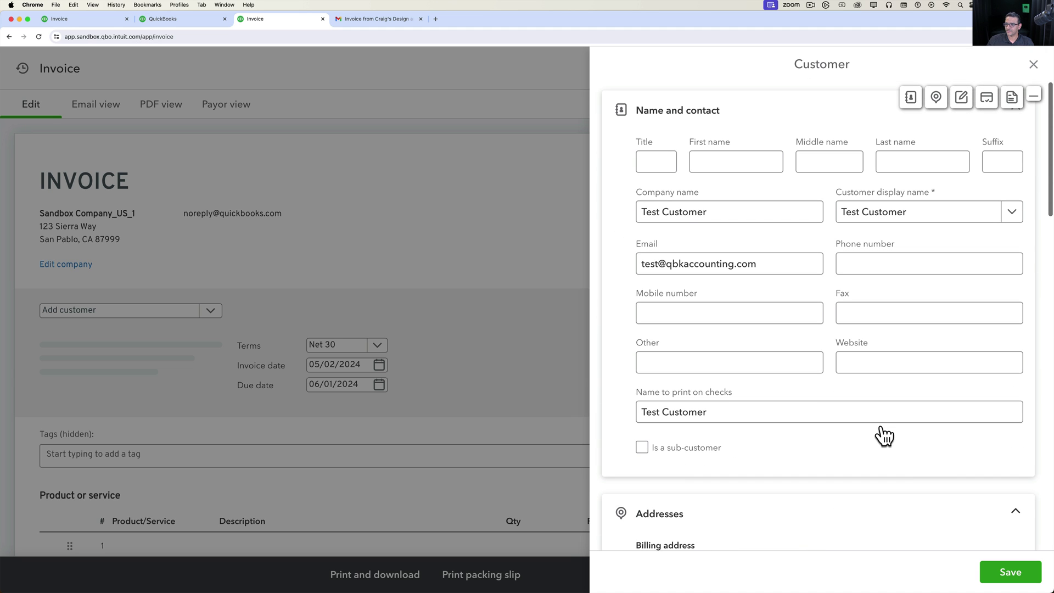
left_click(1015, 572)
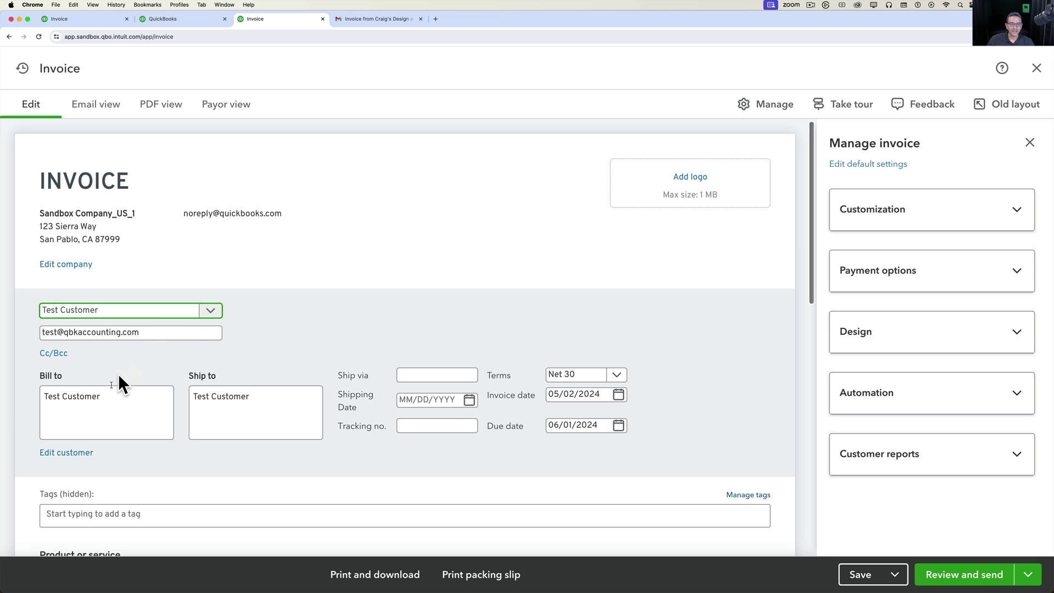
left_click_drag(127, 403, 1, 402)
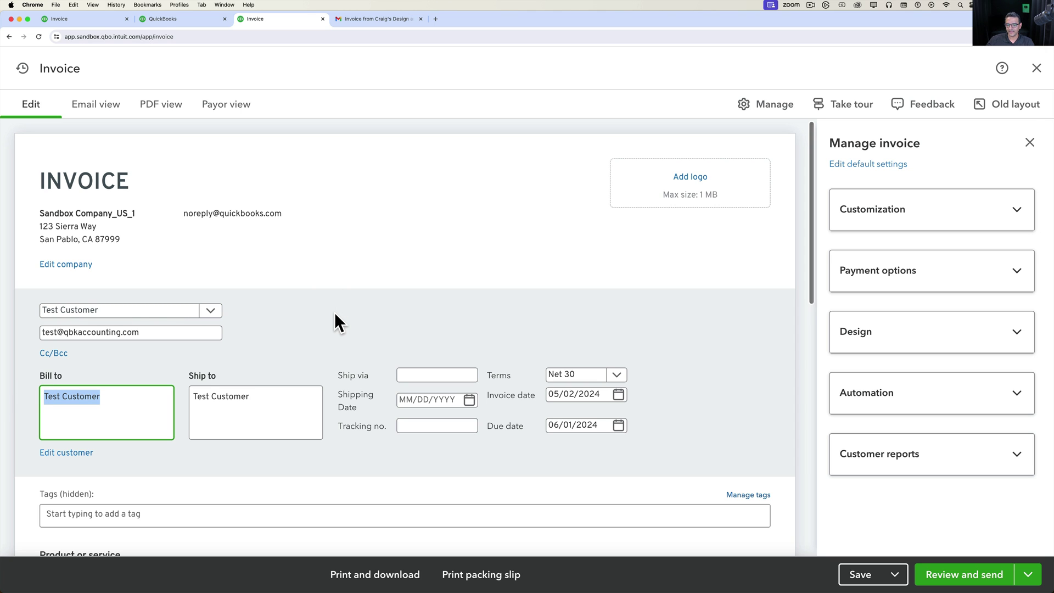
left_click(589, 376)
left_click(670, 365)
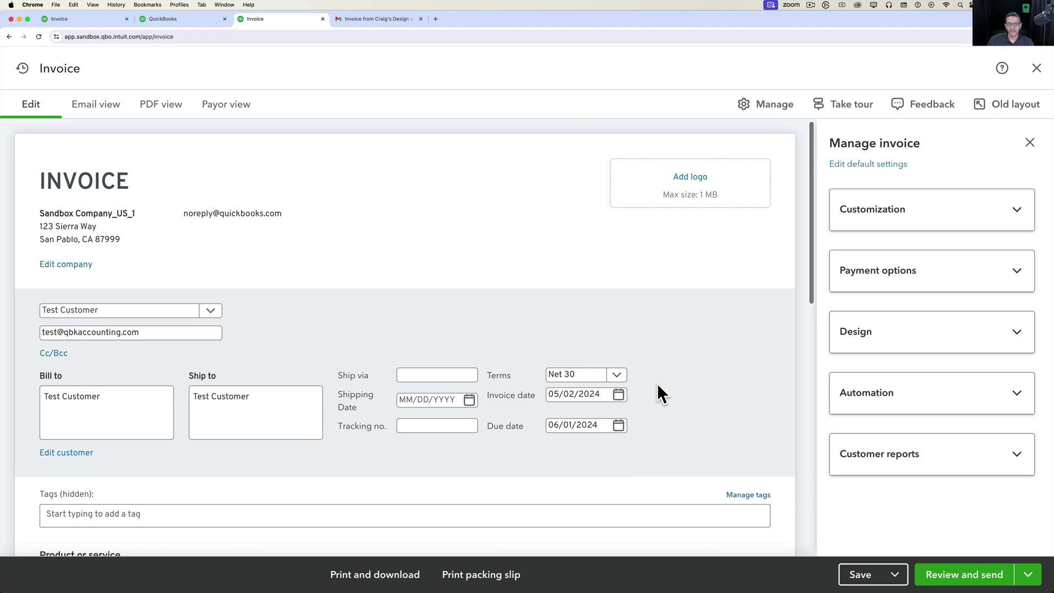
scroll(657, 390, "down", 3)
left_click(54, 275)
left_click(87, 357)
left_click(81, 398)
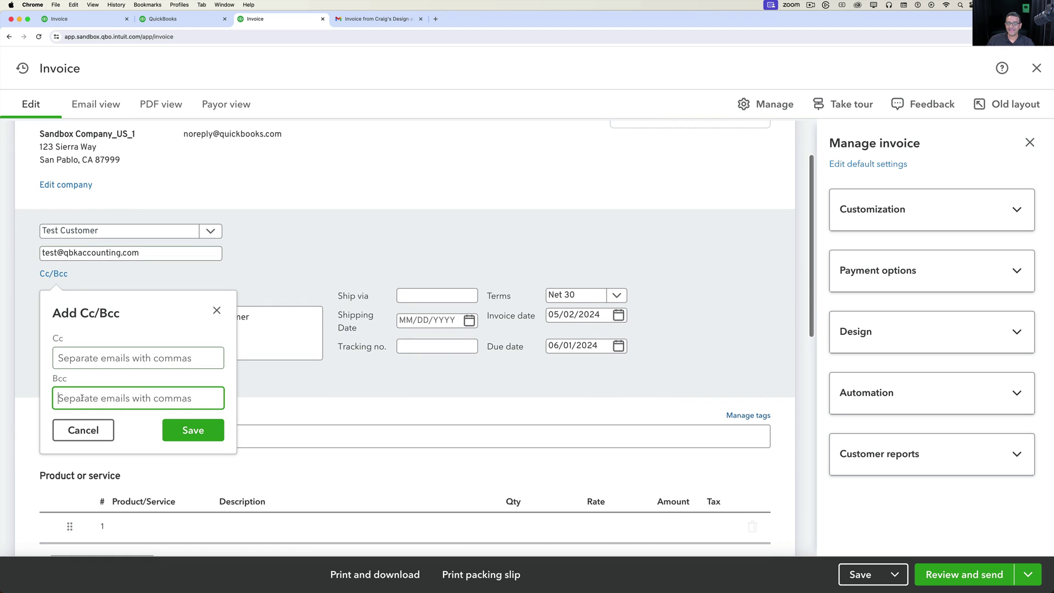
left_click(217, 310)
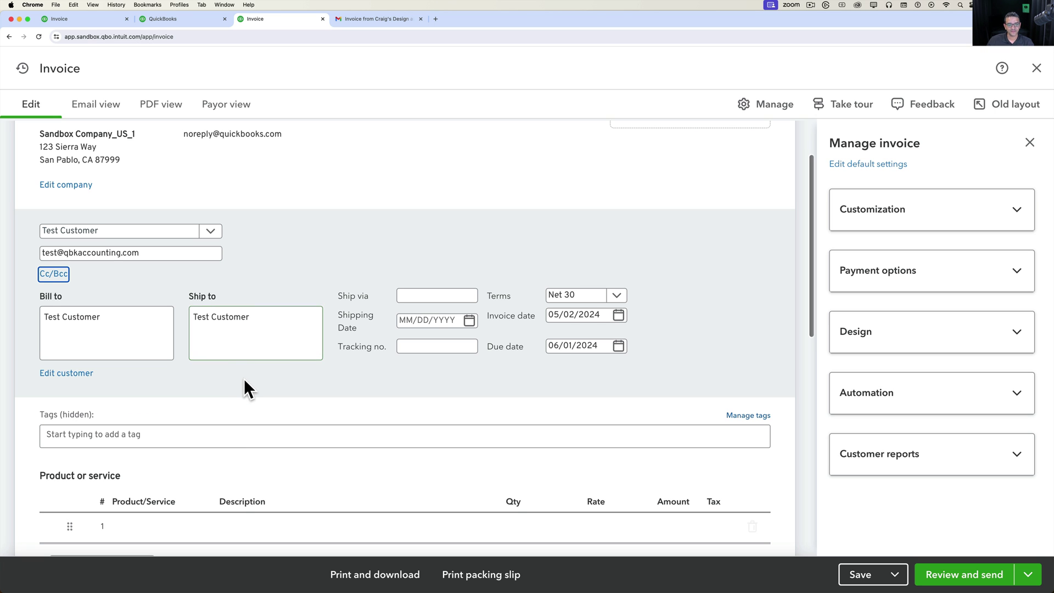
- Add Concrete as line 1 at a 50 rate and Design as line 2
scroll(244, 384, "down", 5)
left_click(179, 242)
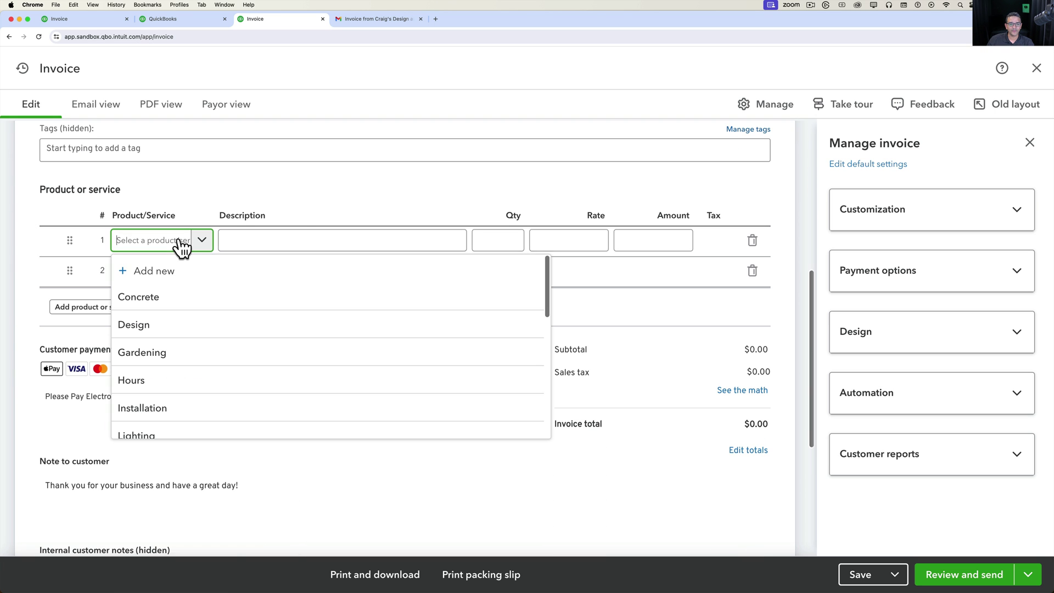
left_click(154, 296)
left_click(199, 272)
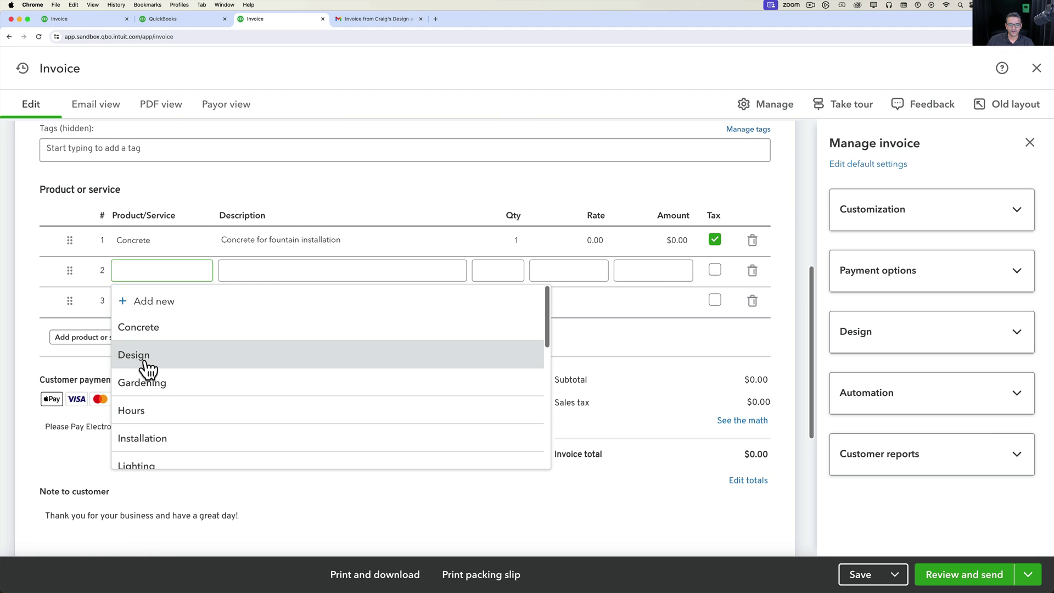
left_click(150, 354)
left_click(584, 240)
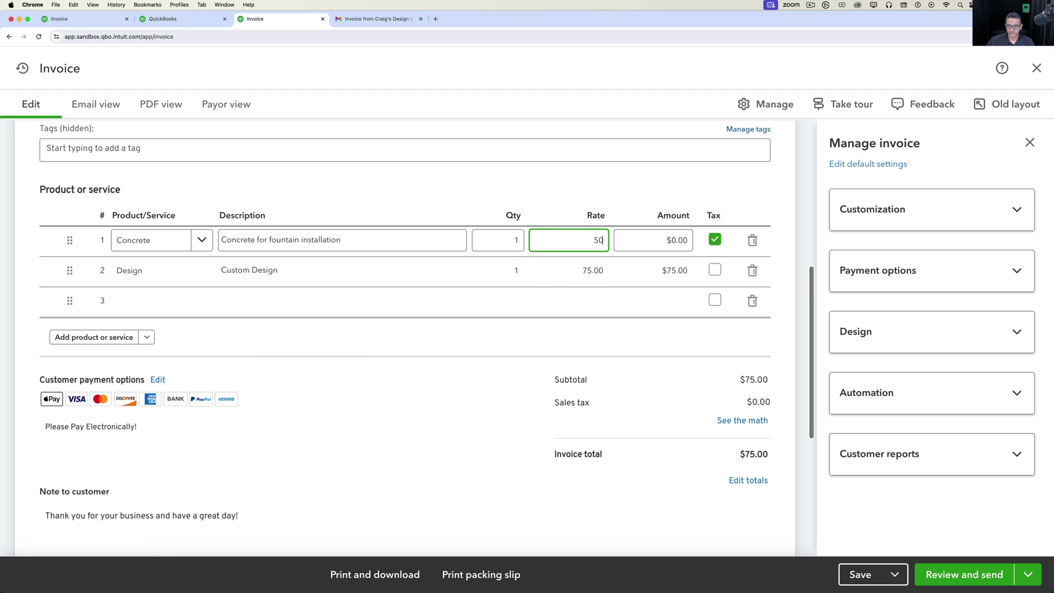
key("Tab")
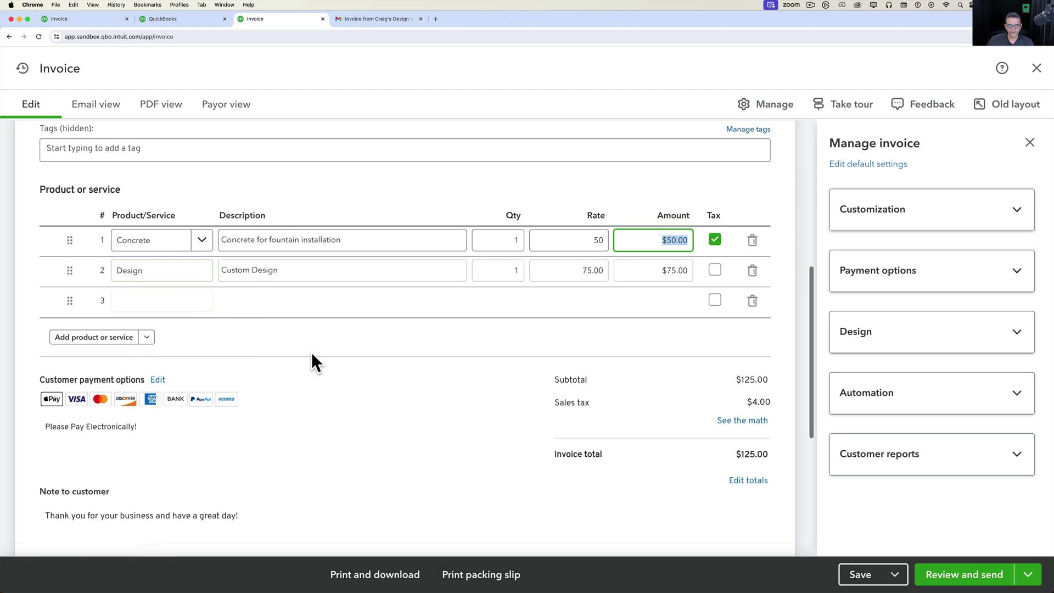
left_click(311, 352)
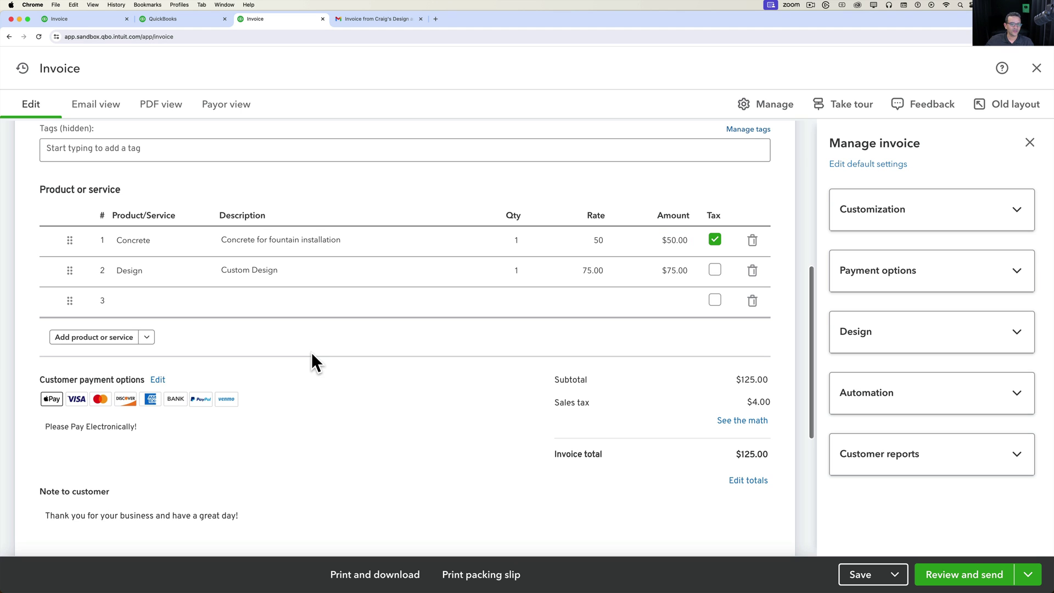
- Revisit the Concrete line's description and product, keeping Concrete selected
left_click(155, 242)
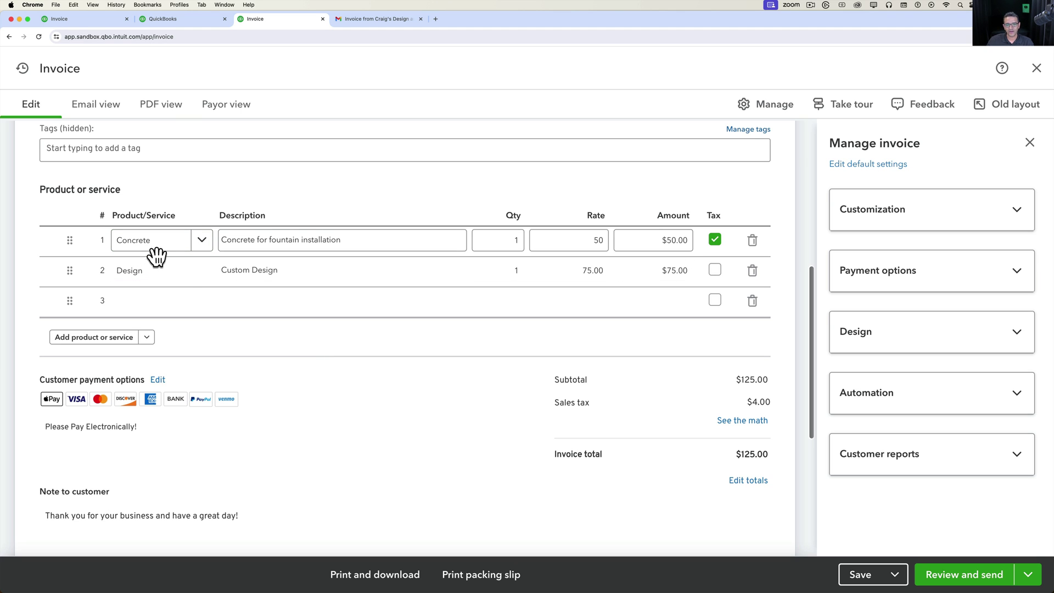
left_click(234, 233)
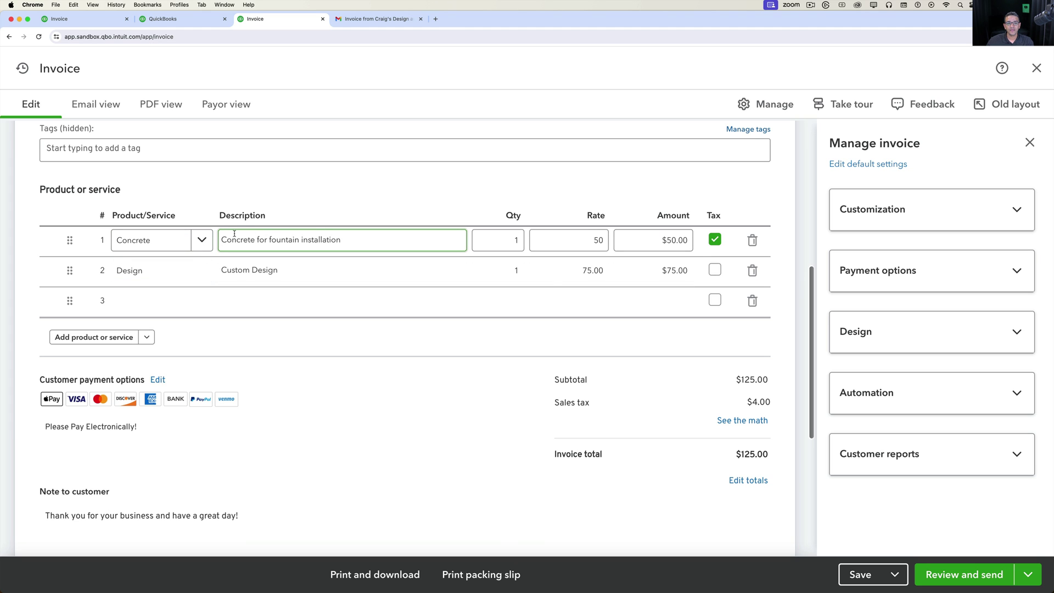
left_click(203, 243)
left_click(202, 241)
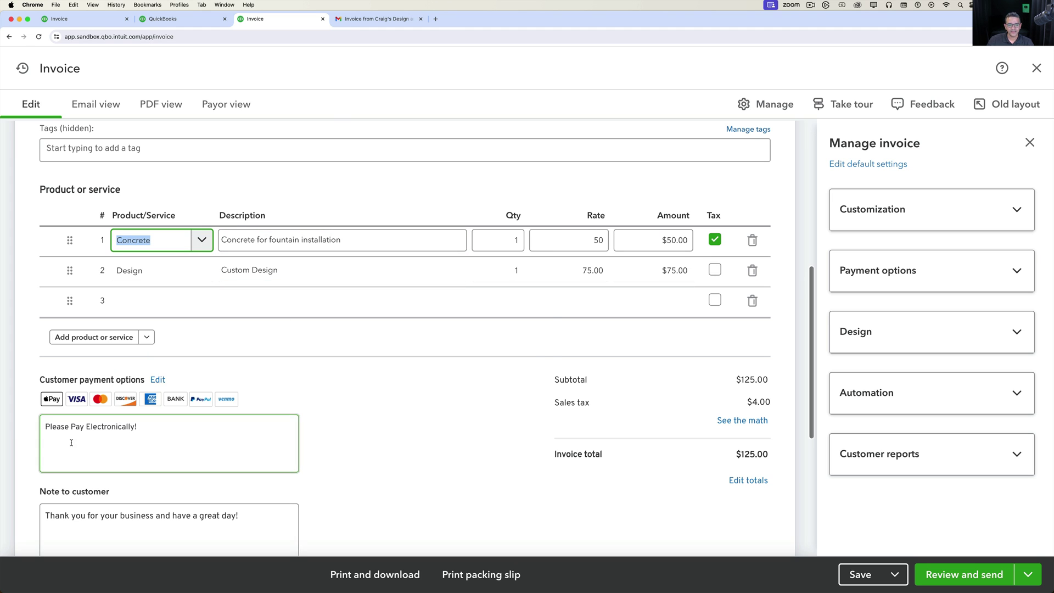
- Turn off credit card, bank transfer and PayPal/Venmo payments for this invoice
scroll(118, 378, "down", 1)
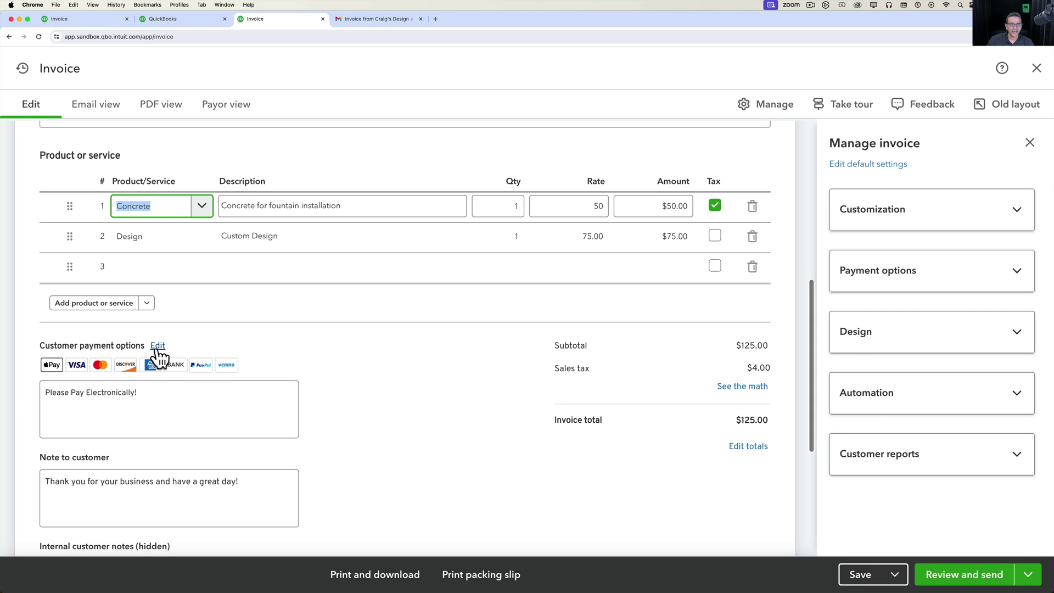
left_click(157, 348)
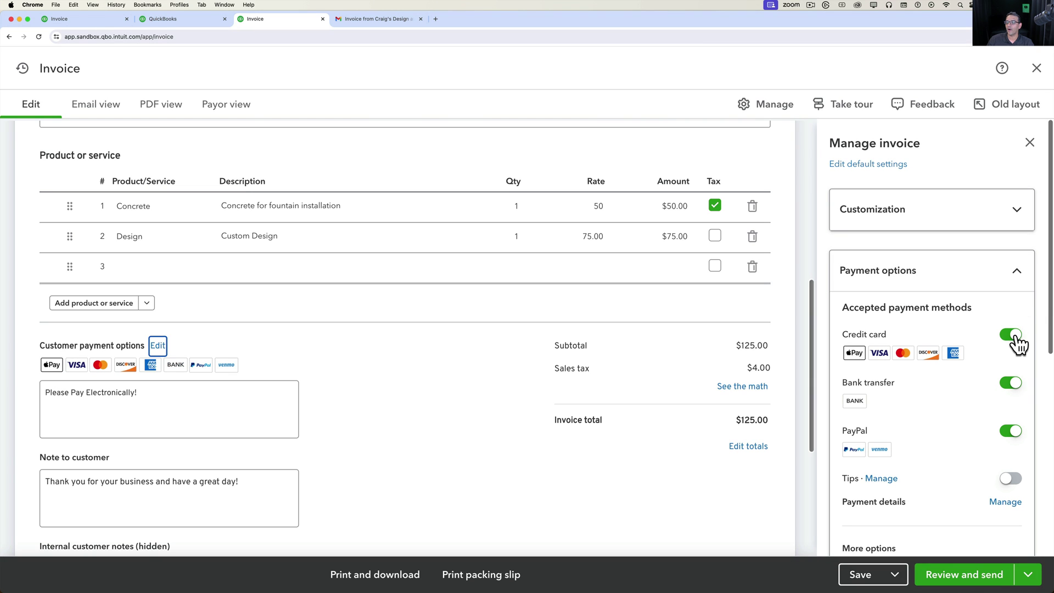
left_click(1011, 335)
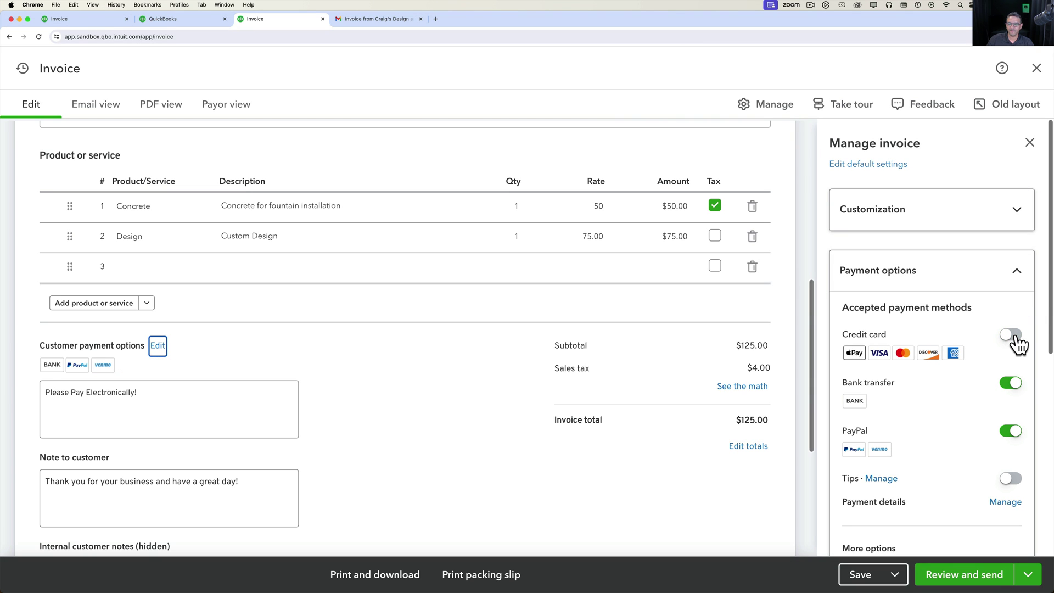
left_click(1011, 382)
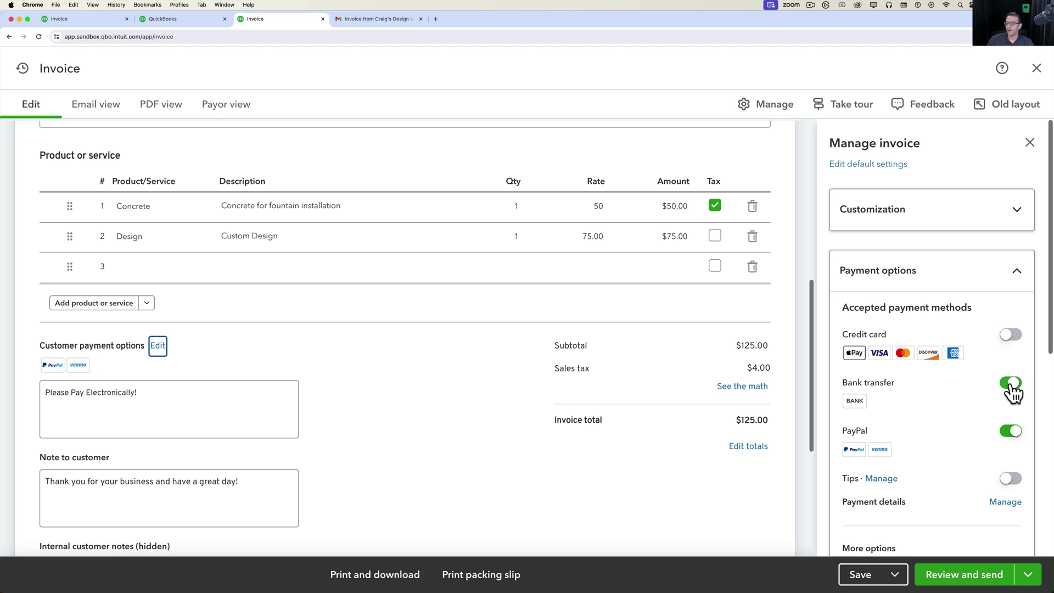
left_click(1011, 431)
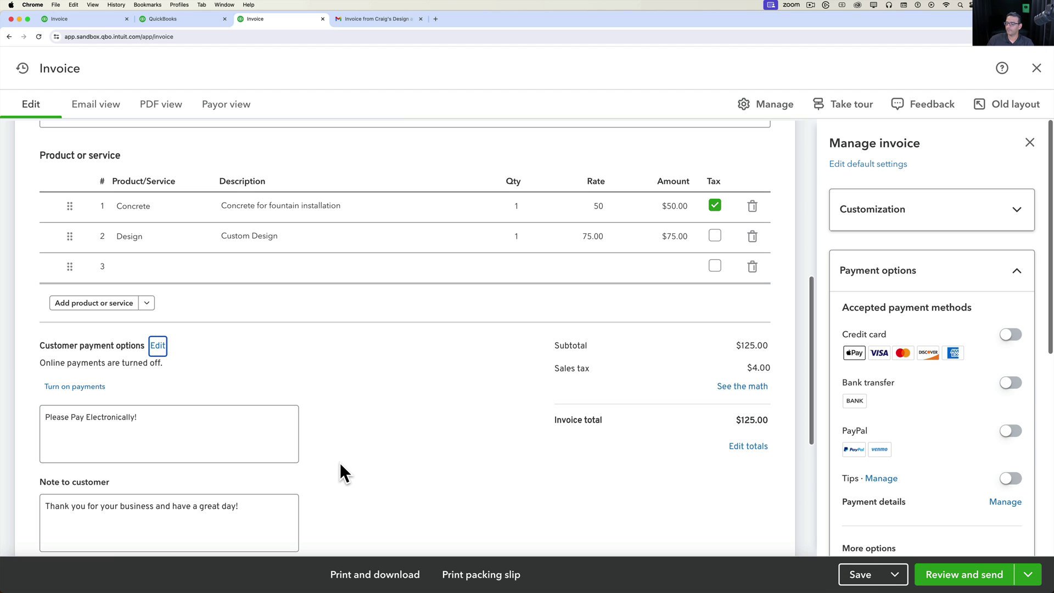
- Select the 'Please Pay Electronically!' payment note text, leaving it unchanged
left_click(263, 410)
scroll(264, 412, "down", 3)
left_click_drag(138, 289, 7, 299)
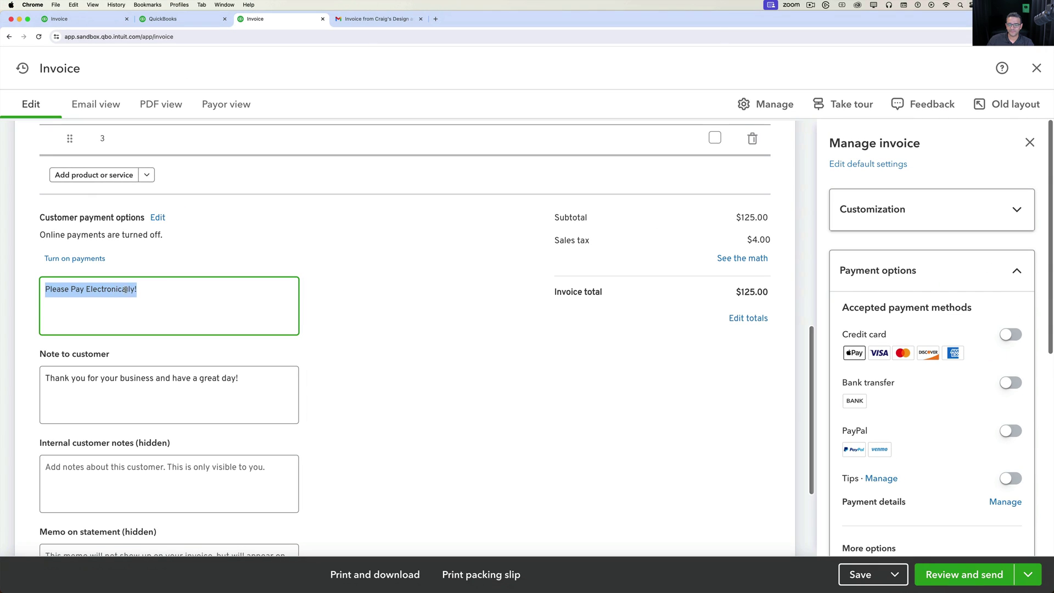
left_click(138, 289)
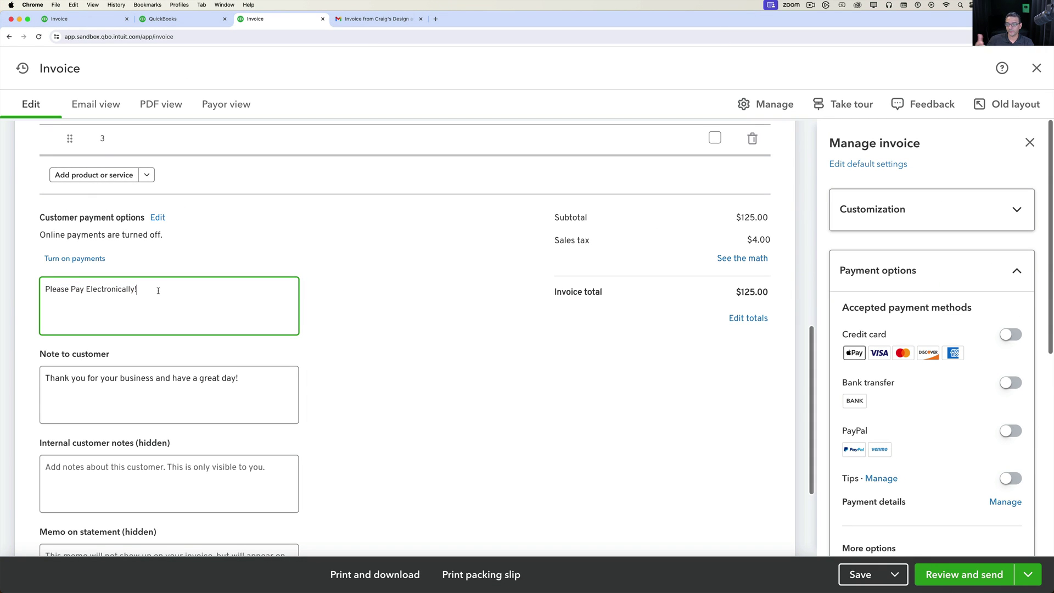
scroll(158, 291, "down", 3)
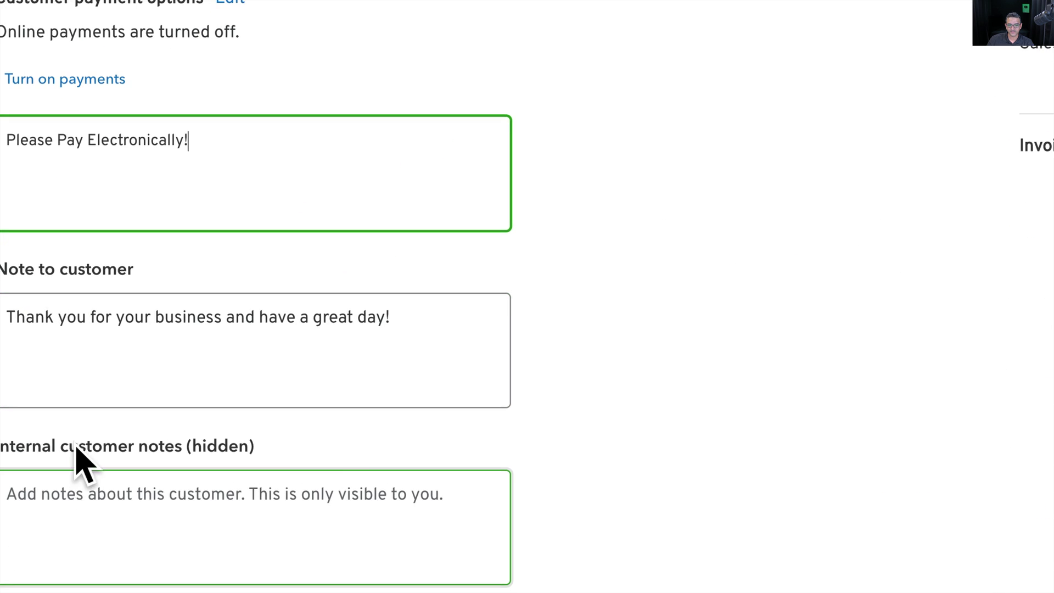
- Show the invoice Customization settings and toggle Ship to off and back on
scroll(165, 448, "down", 2)
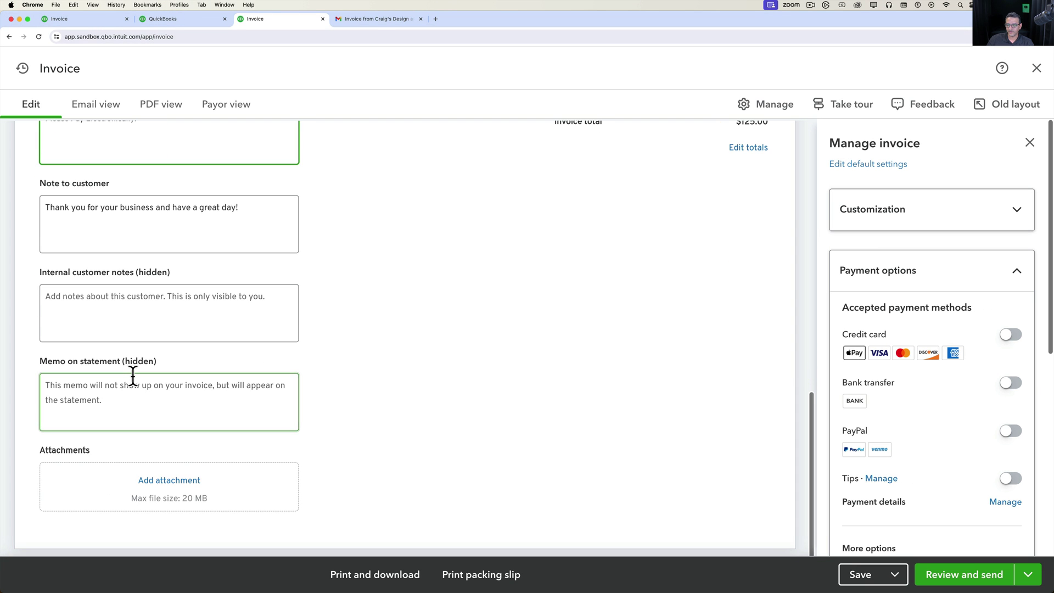
scroll(133, 376, "up", 6)
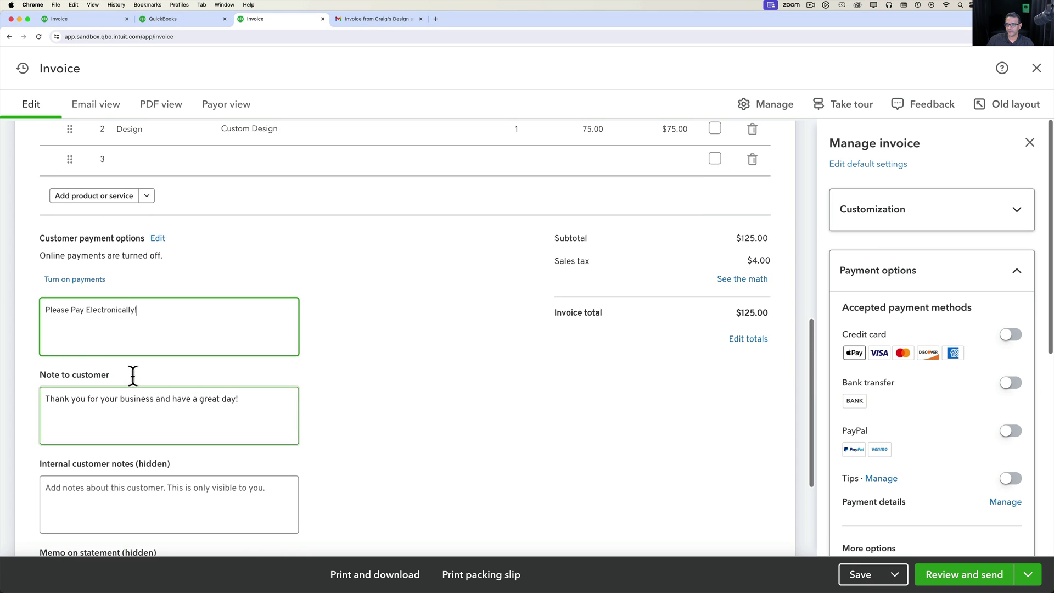
scroll(907, 364, "down", 3)
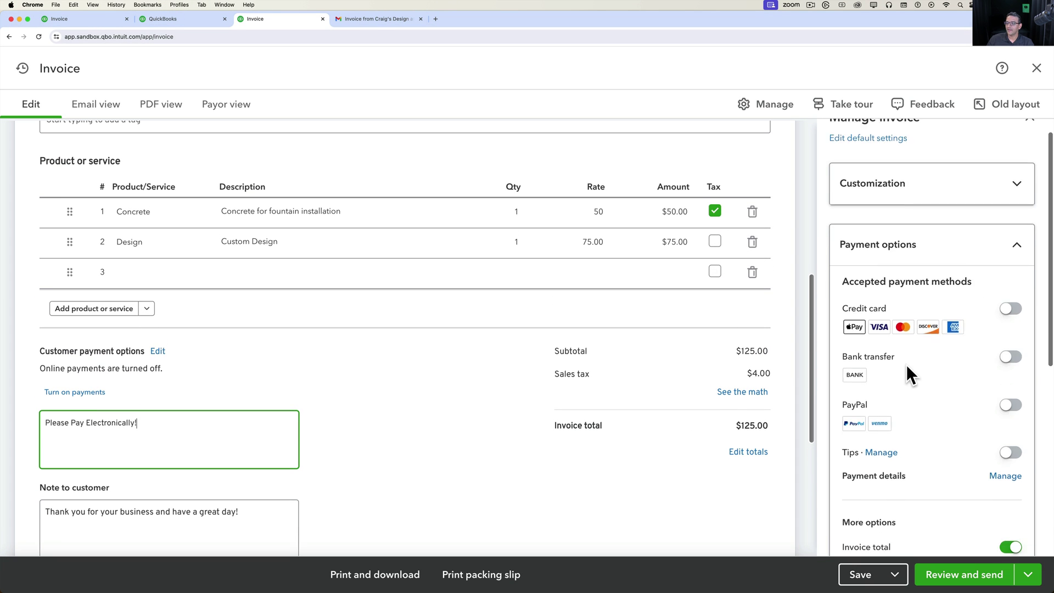
scroll(906, 355, "up", 3)
left_click(893, 215)
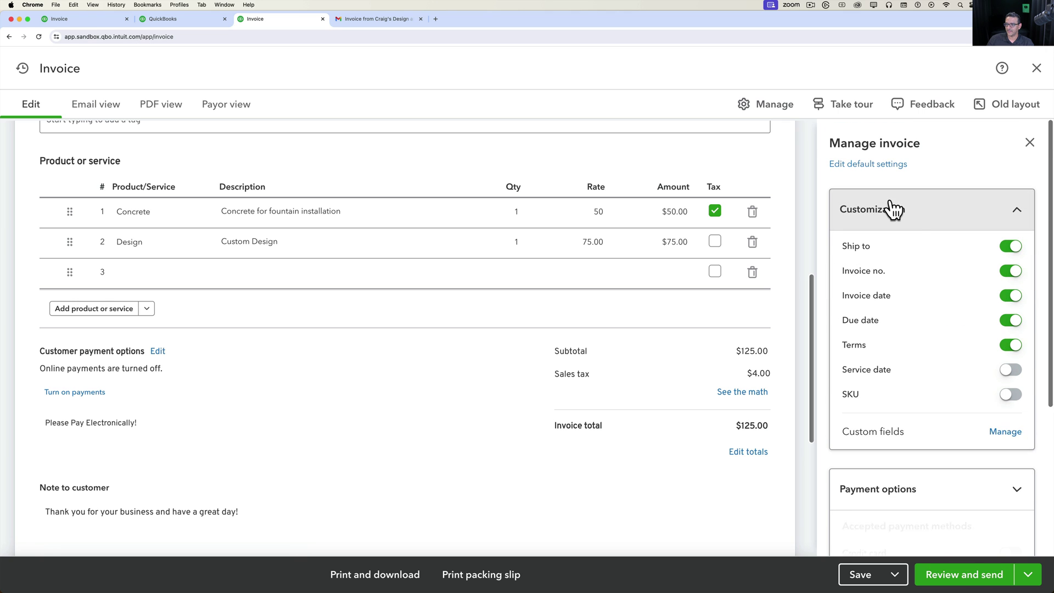
scroll(220, 276, "up", 7)
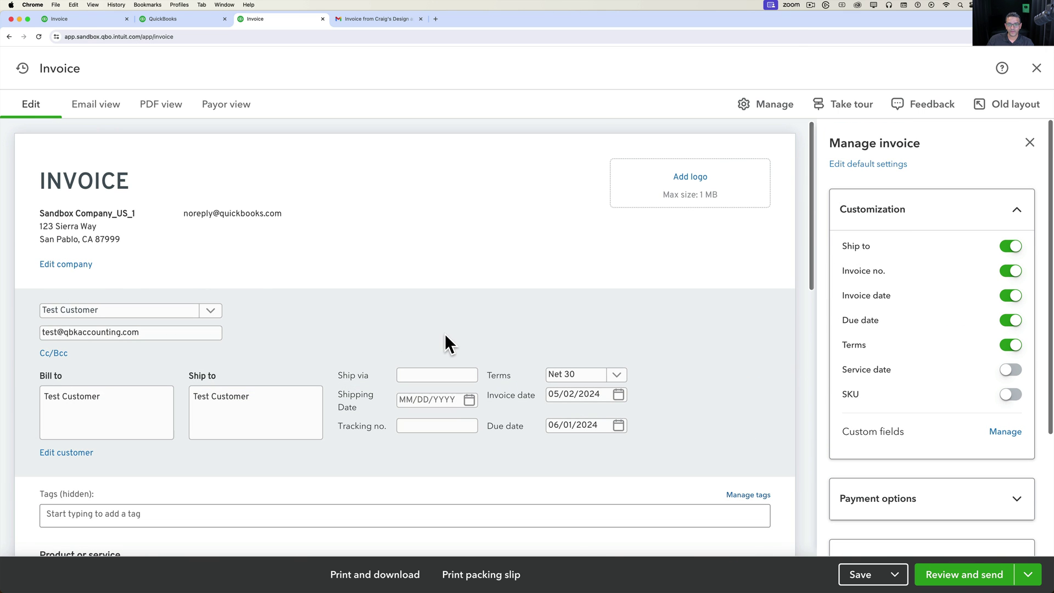
left_click(1012, 250)
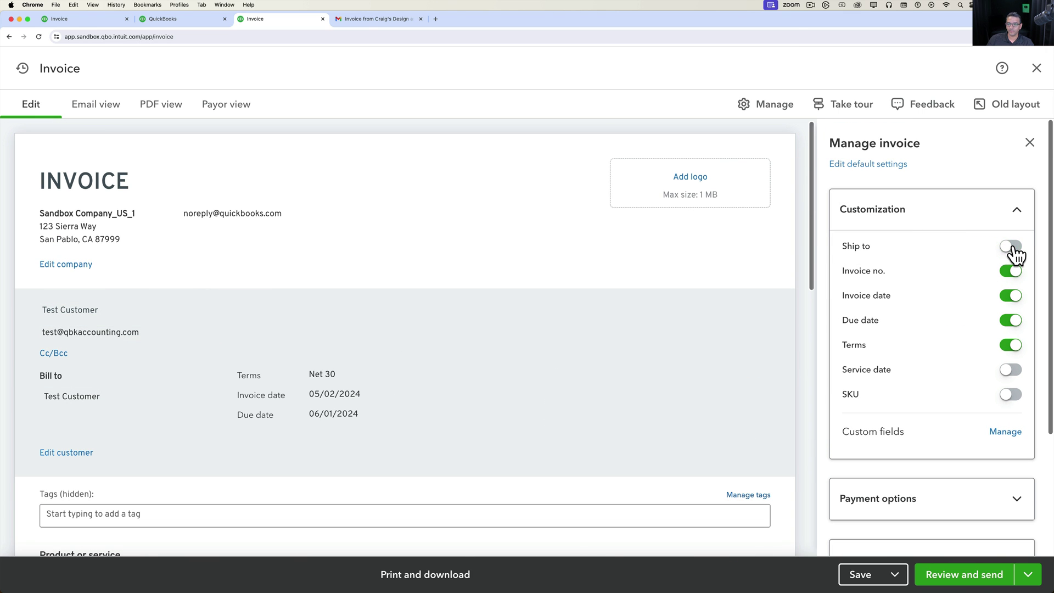
left_click(1012, 248)
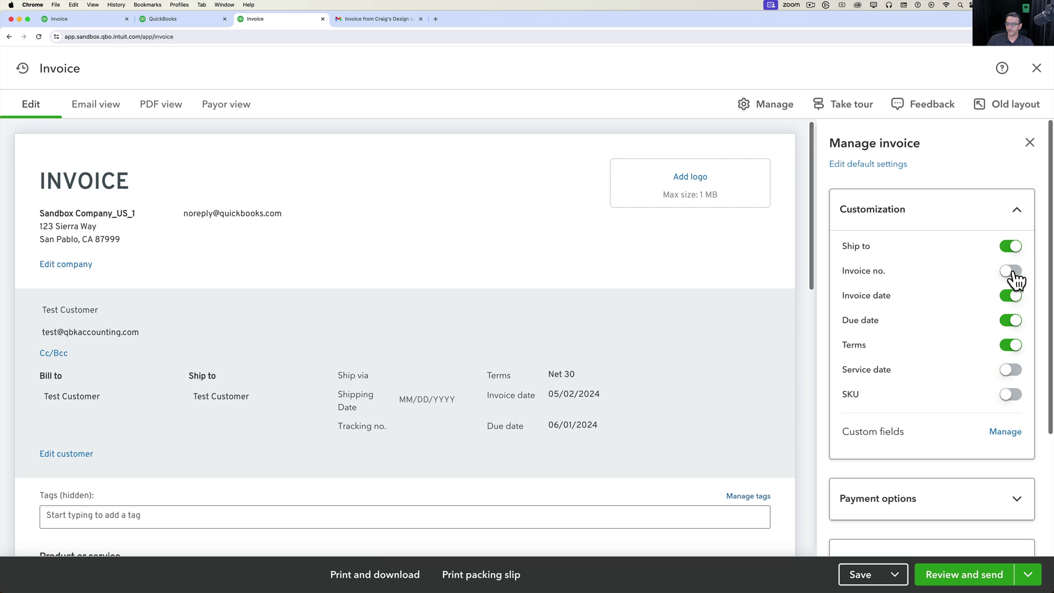
- Toggle Invoice no., Invoice date, Due date and Terms off and back on
left_click(1015, 274)
left_click(1014, 299)
left_click(1014, 299)
left_click(1013, 324)
left_click(1014, 324)
left_click(1014, 346)
left_click(1014, 346)
scroll(921, 349, "down", 1)
scroll(920, 348, "up", 1)
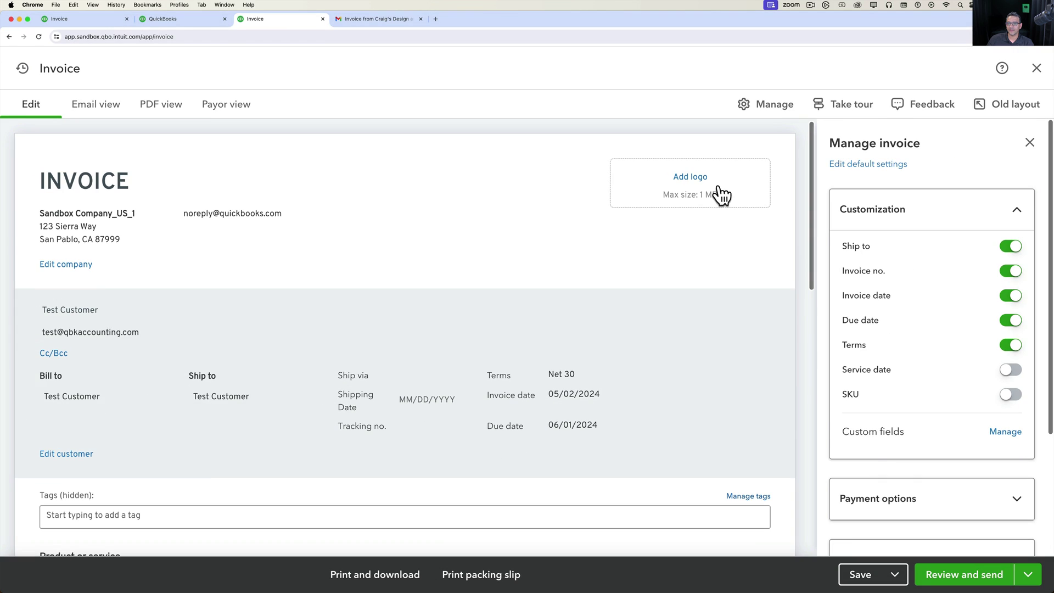
left_click(721, 194)
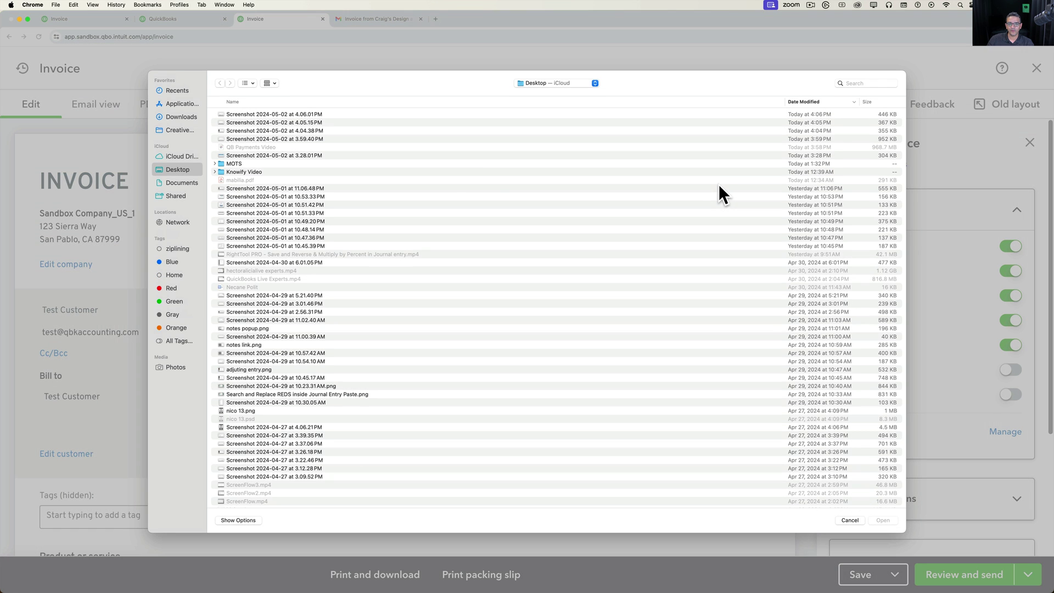
double_click(260, 130)
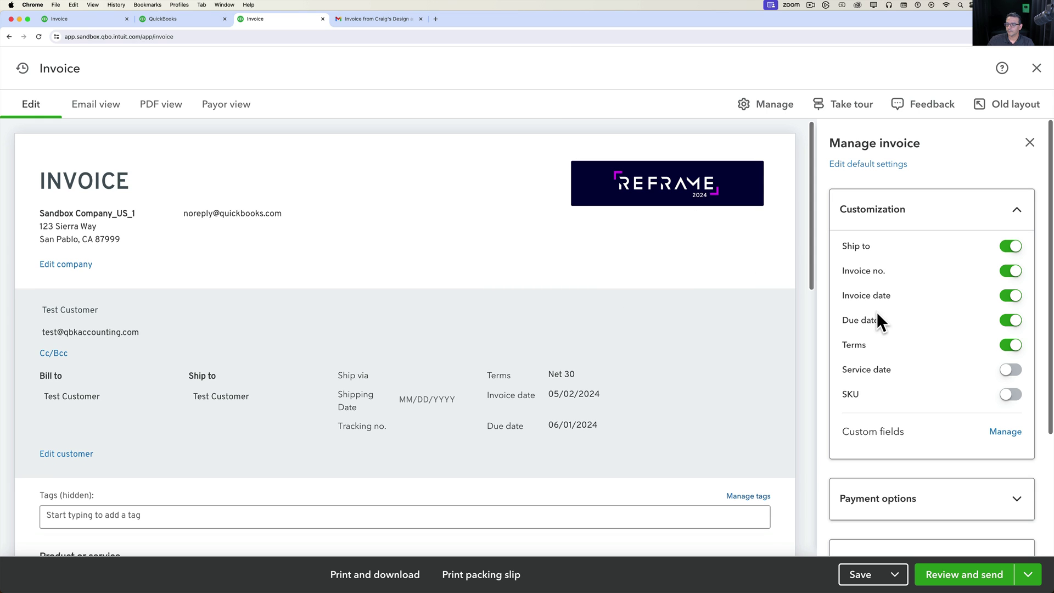
scroll(880, 329, "down", 1)
scroll(881, 347, "down", 6)
- Add a 10% discount line to the invoice totals
left_click(885, 352)
scroll(891, 335, "down", 1)
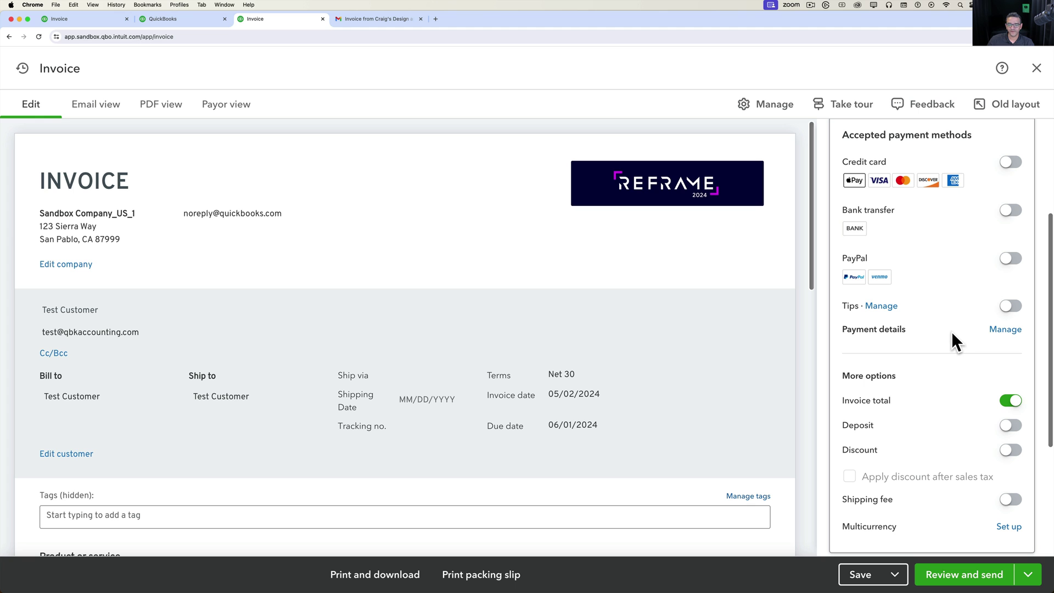
scroll(705, 418, "down", 8)
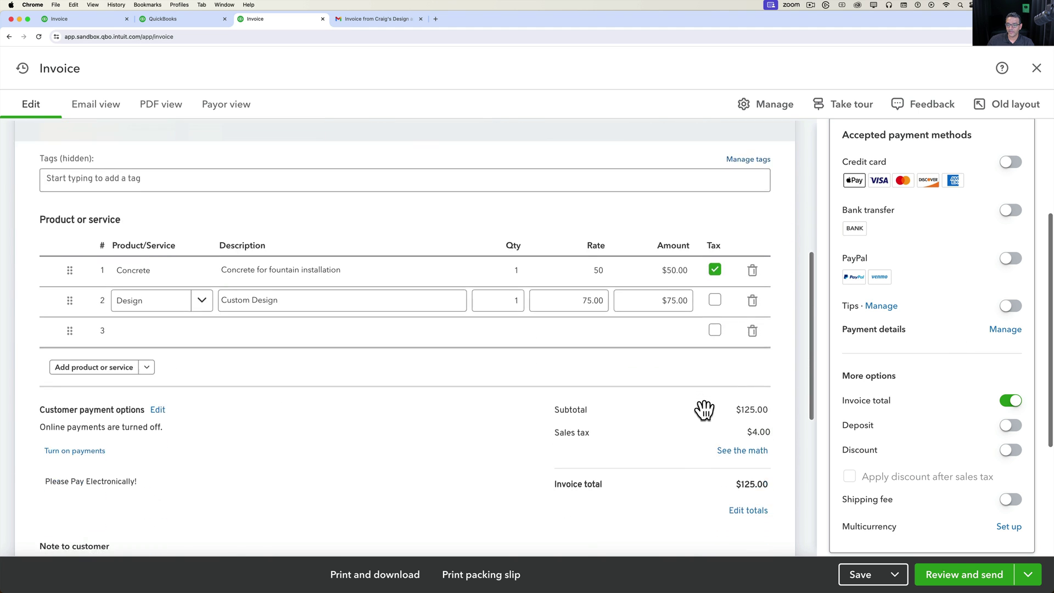
scroll(931, 433, "down", 2)
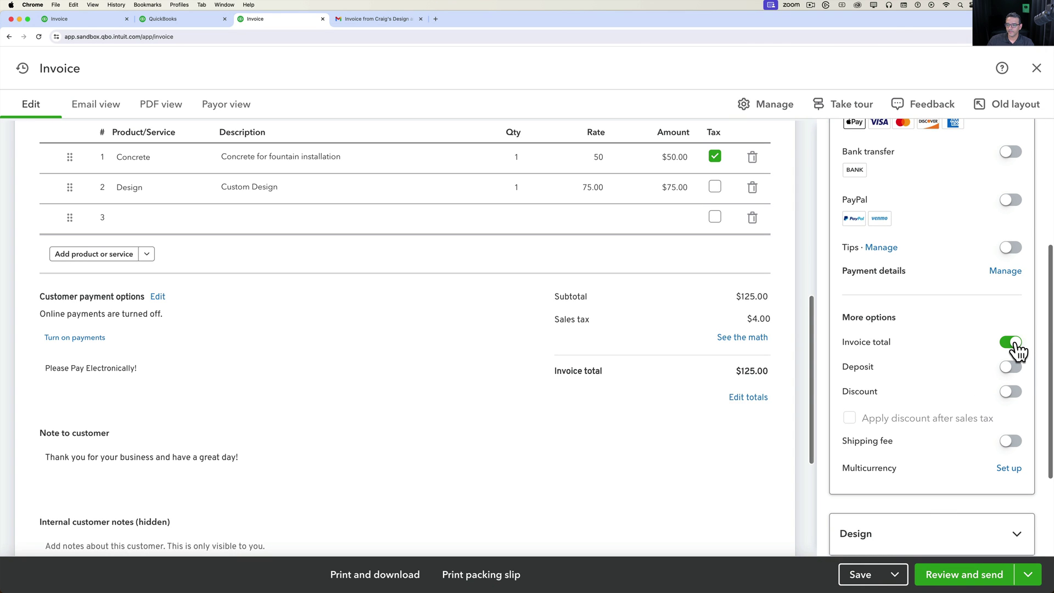
left_click(1013, 342)
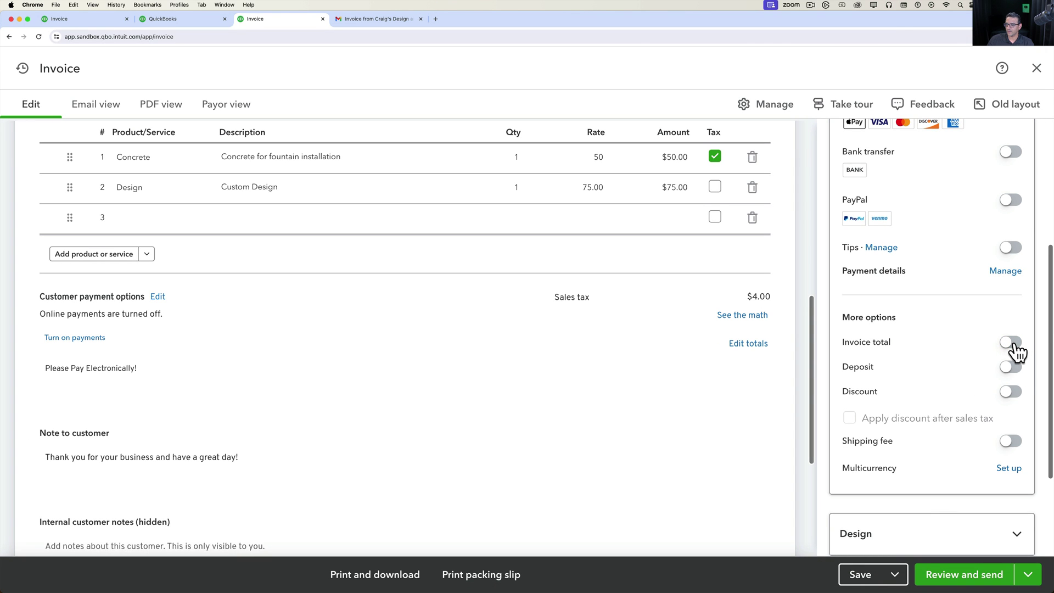
left_click(1012, 344)
left_click(1012, 368)
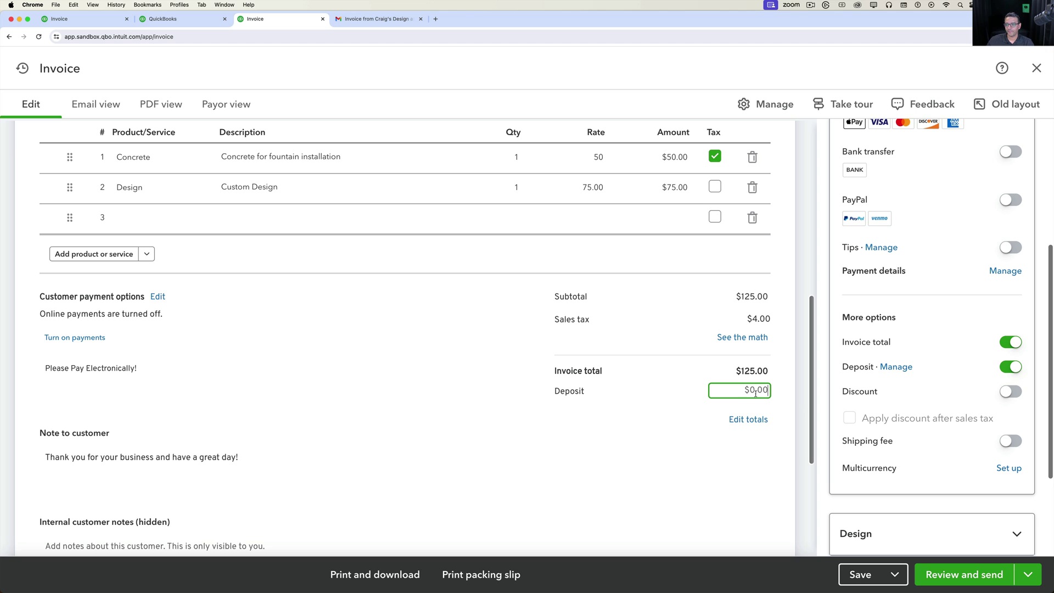
left_click(1014, 368)
left_click(1012, 391)
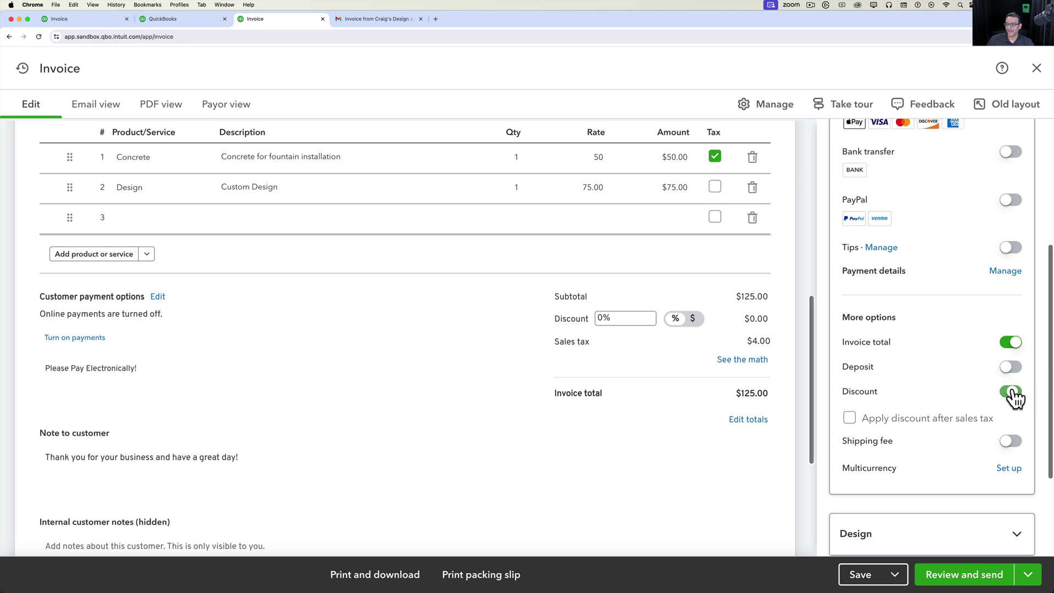
left_click(622, 319)
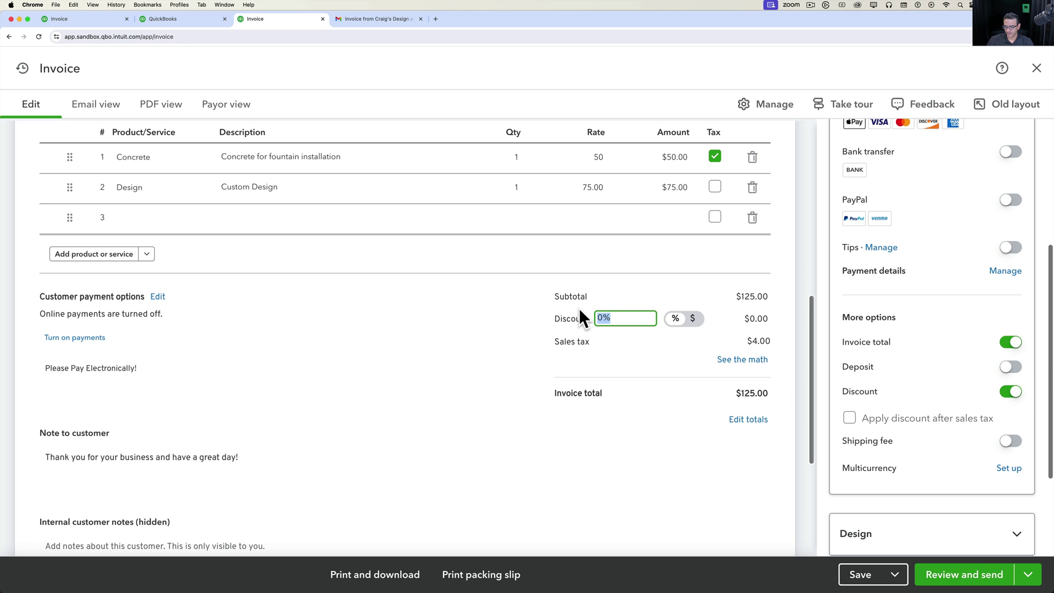
type("10")
key("Tab")
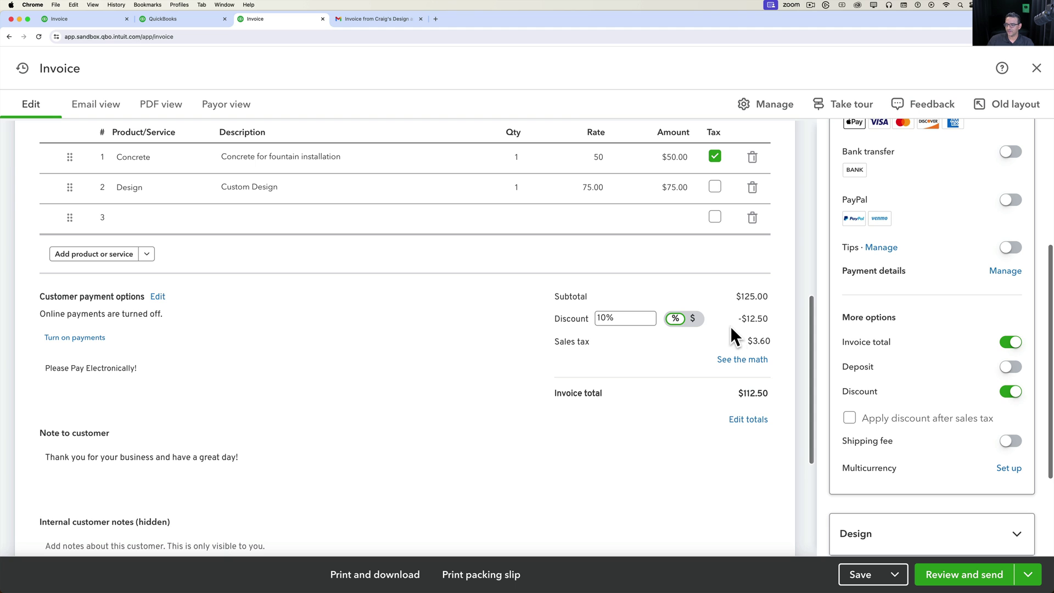
- Keep the discount applied before sales tax and add a $10.00 shipping fee
left_click(849, 418)
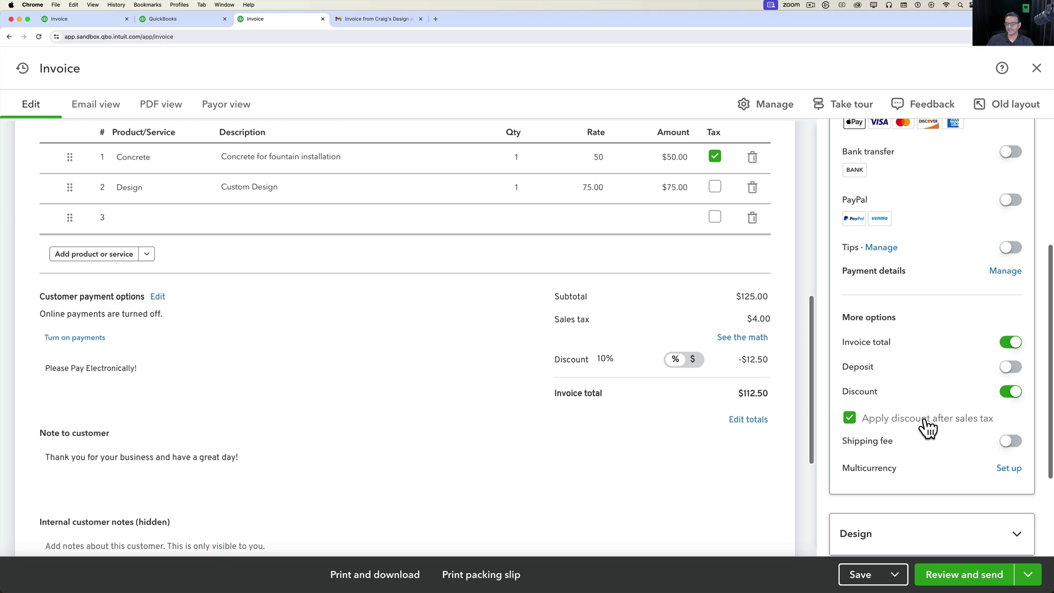
left_click(927, 420)
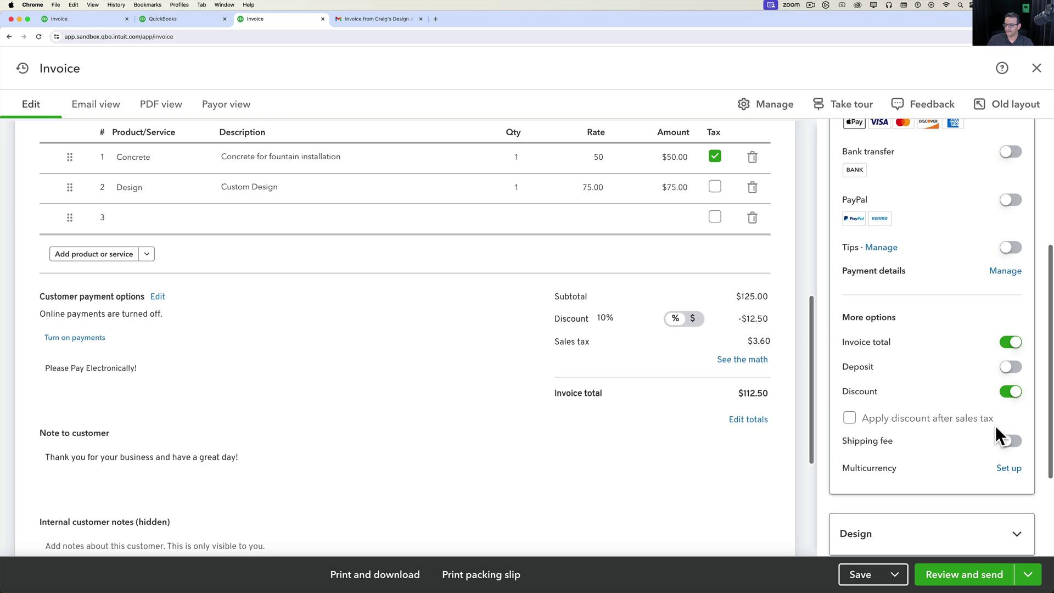
left_click(1013, 446)
left_click(750, 381)
type("10")
key("Tab")
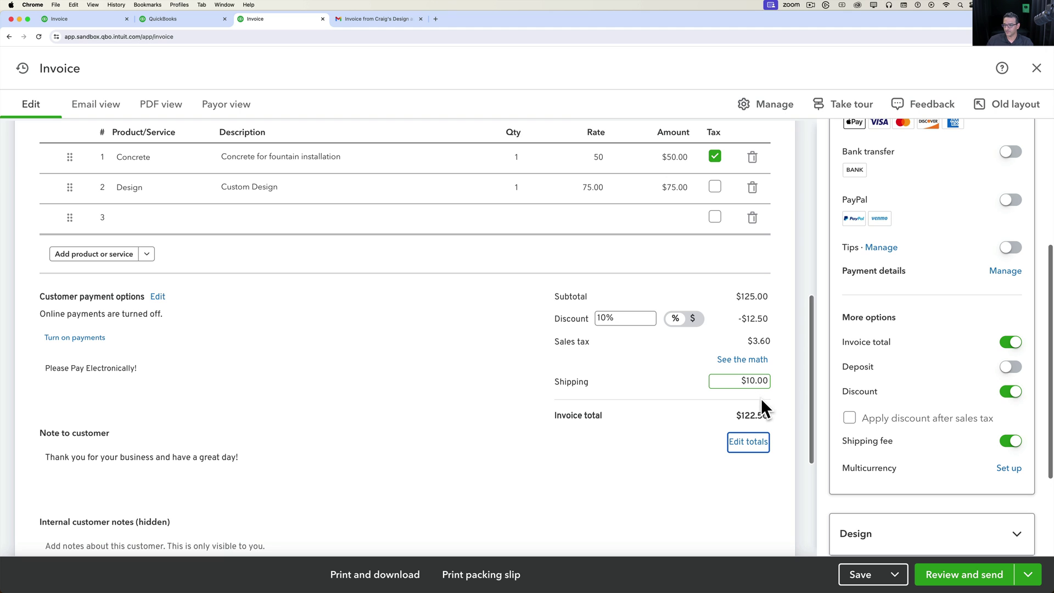
scroll(953, 431, "down", 3)
- Set the invoice accent colour to dark purple #542752 after trying other swatches
left_click(951, 412)
scroll(887, 391, "down", 6)
scroll(542, 303, "up", 10)
left_click(950, 466)
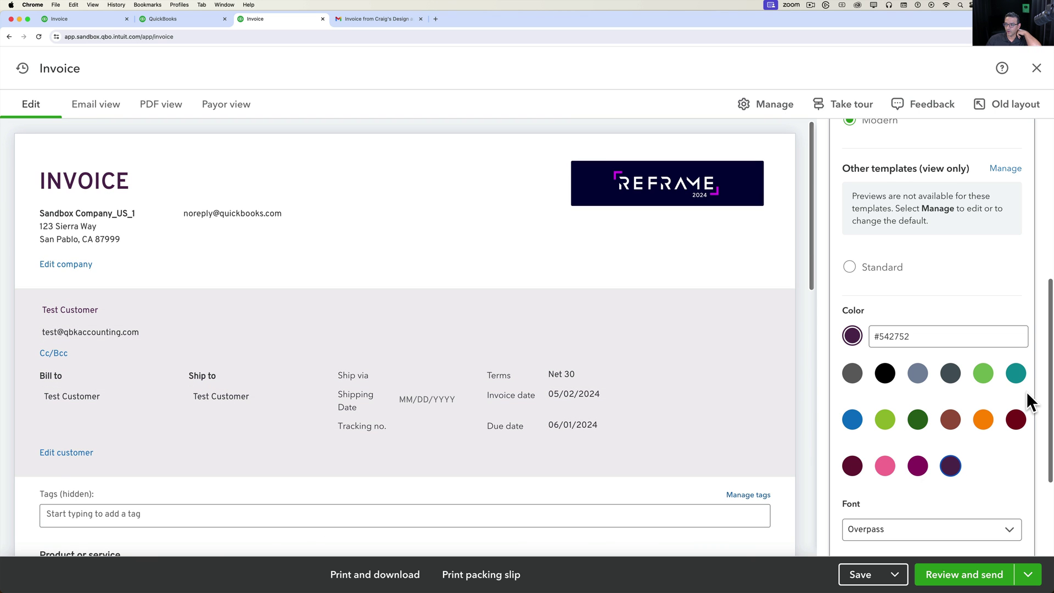
left_click(983, 374)
left_click(854, 375)
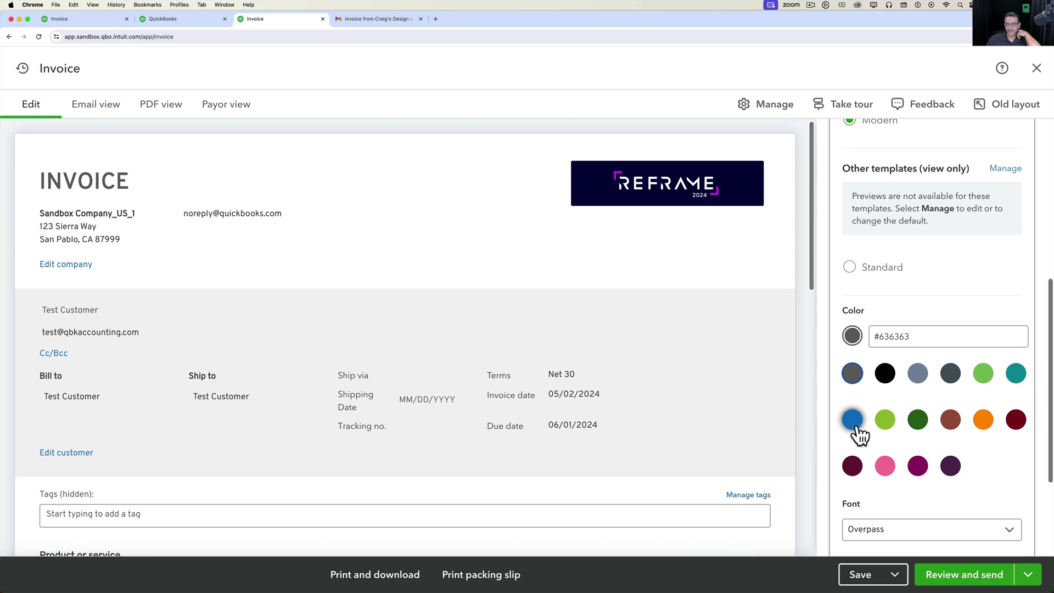
left_click(853, 420)
left_click(919, 421)
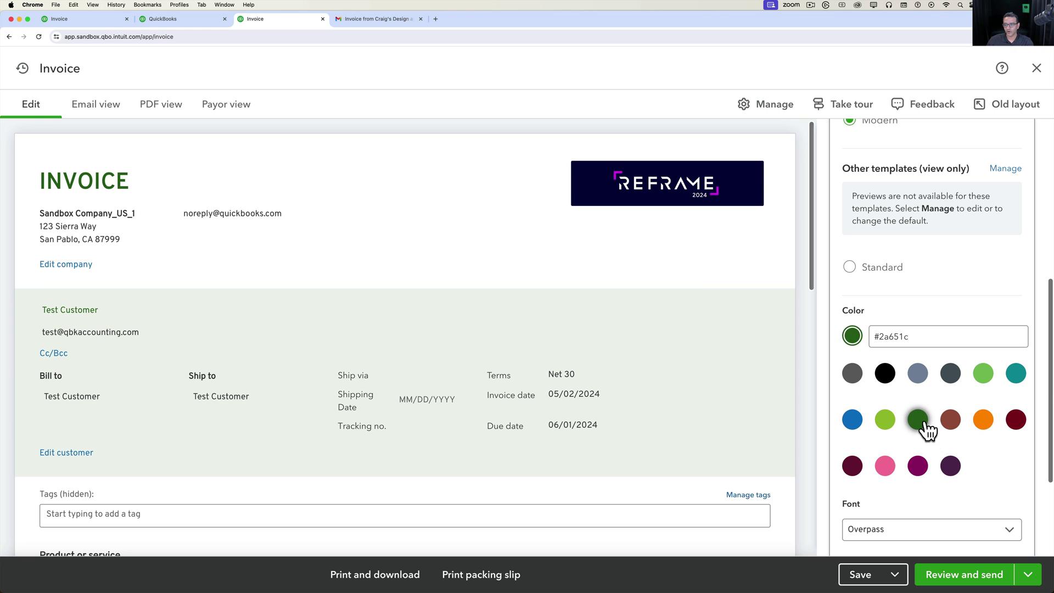
left_click(950, 472)
- Change the invoice font to Avenir Next
scroll(953, 480, "down", 3)
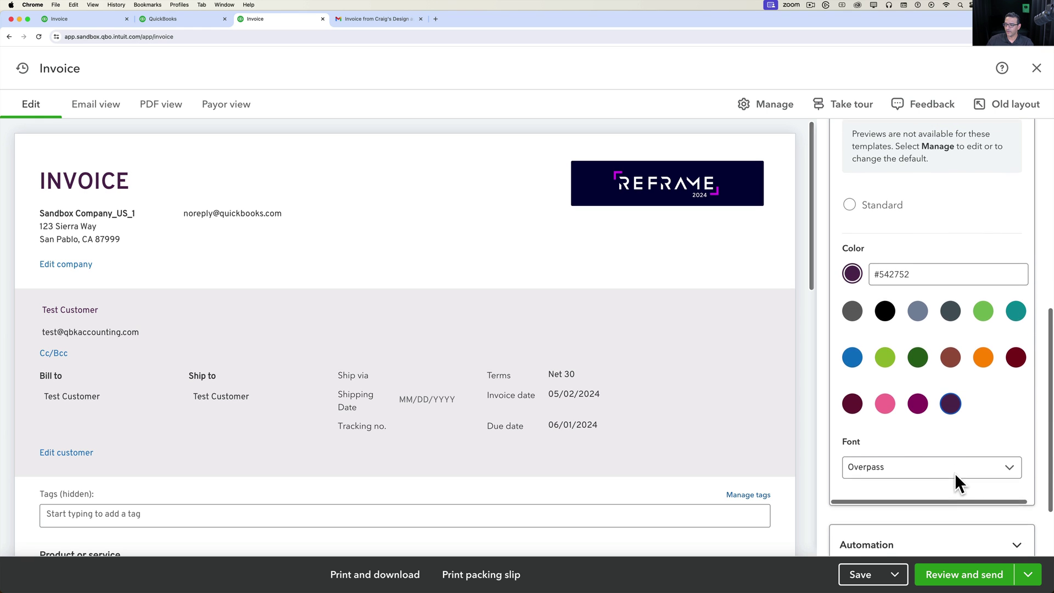
left_click(898, 466)
left_click(903, 431)
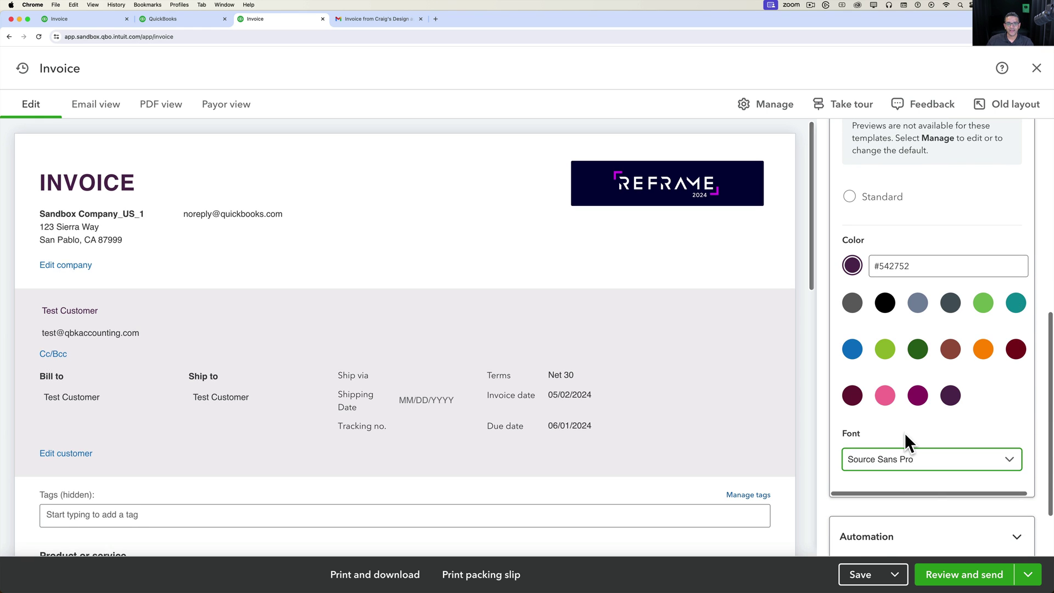
left_click(896, 470)
left_click(890, 345)
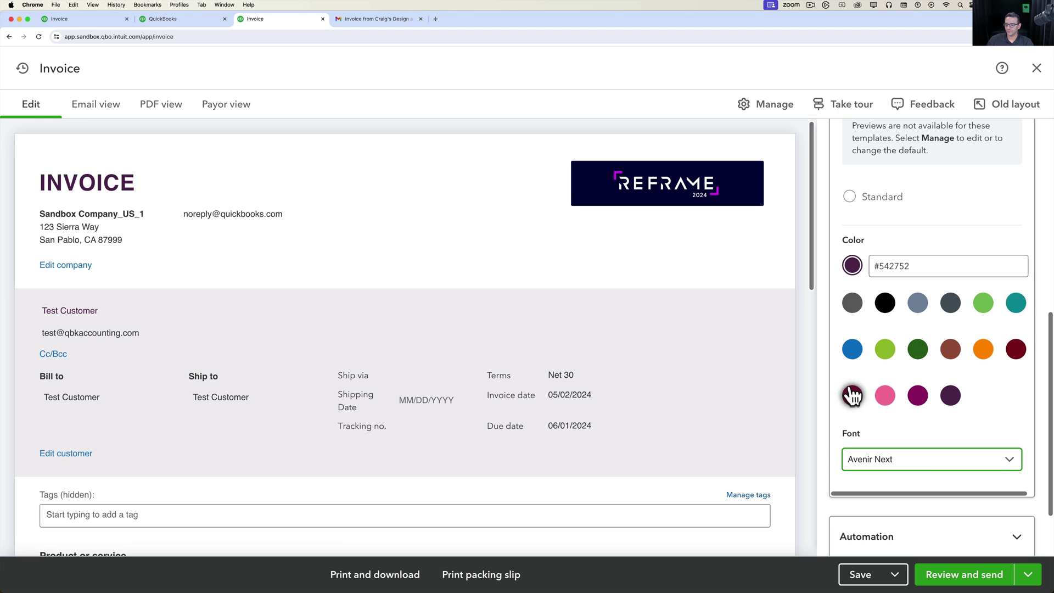
scroll(910, 420, "down", 2)
- Review the before, on and after due-date reminders, and briefly check the Customer reports options
left_click(901, 450)
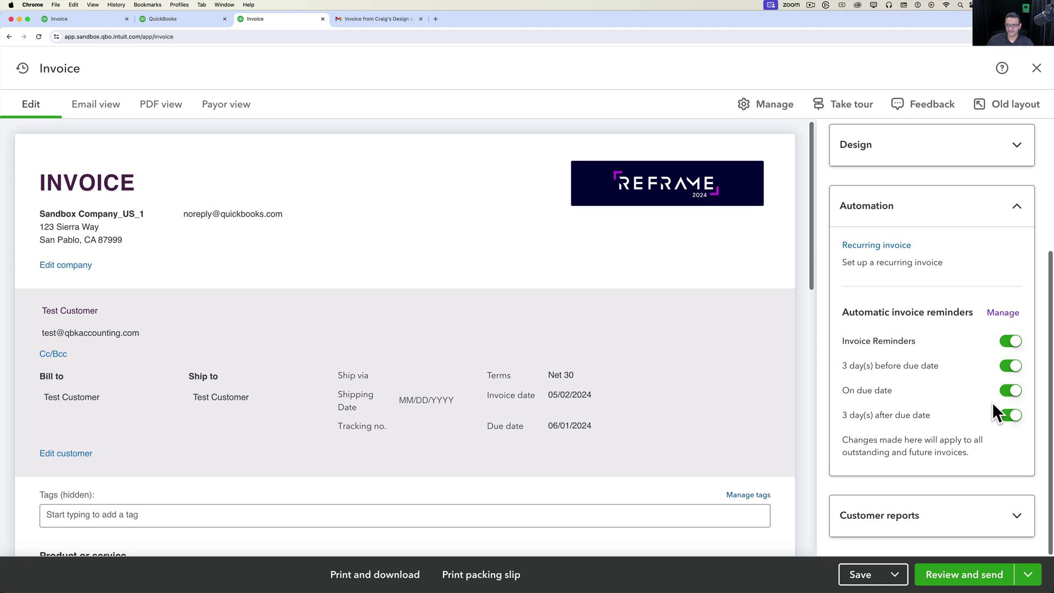
left_click(896, 528)
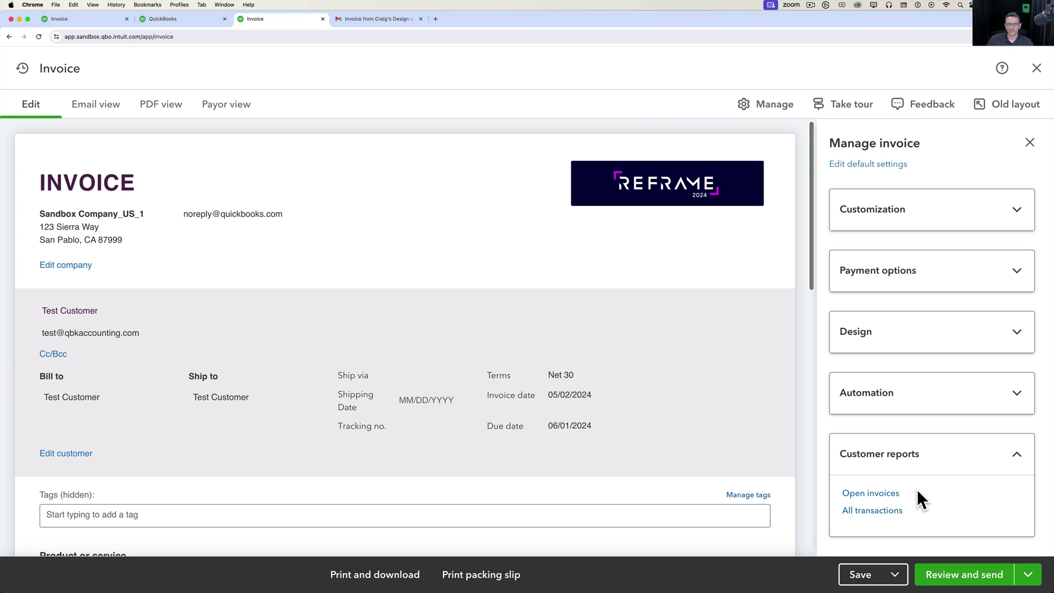
left_click(881, 444)
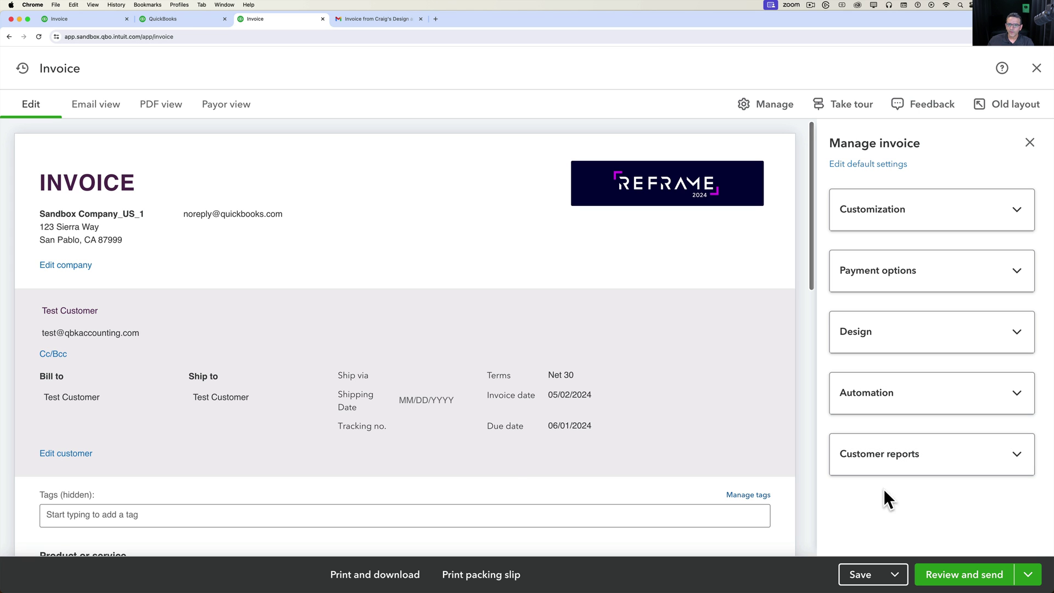
scroll(502, 456, "down", 6)
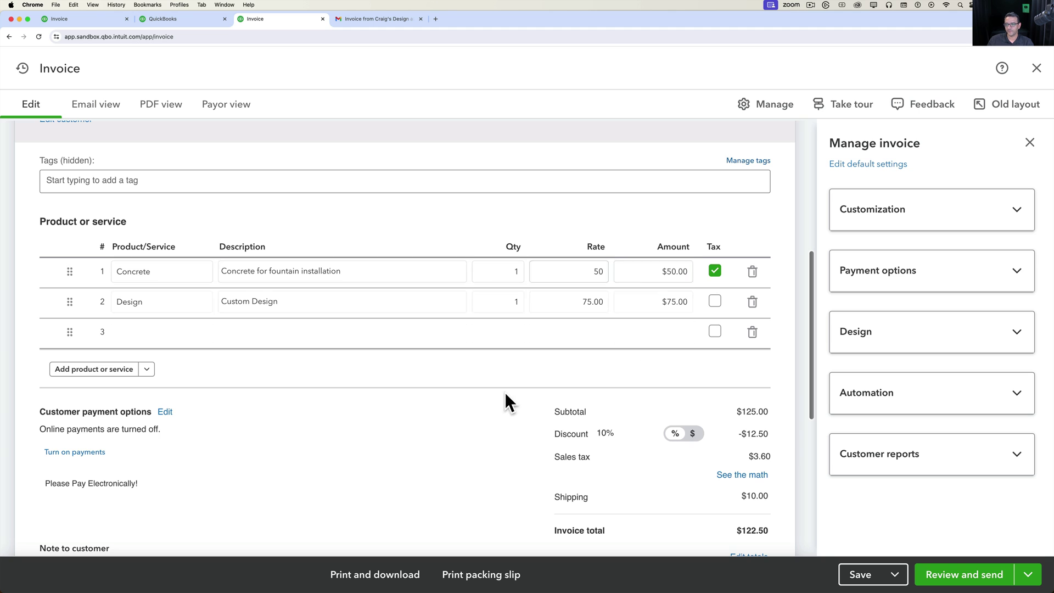
- Save the invoice as Invoice 1039 and highlight its number
scroll(509, 361, "up", 6)
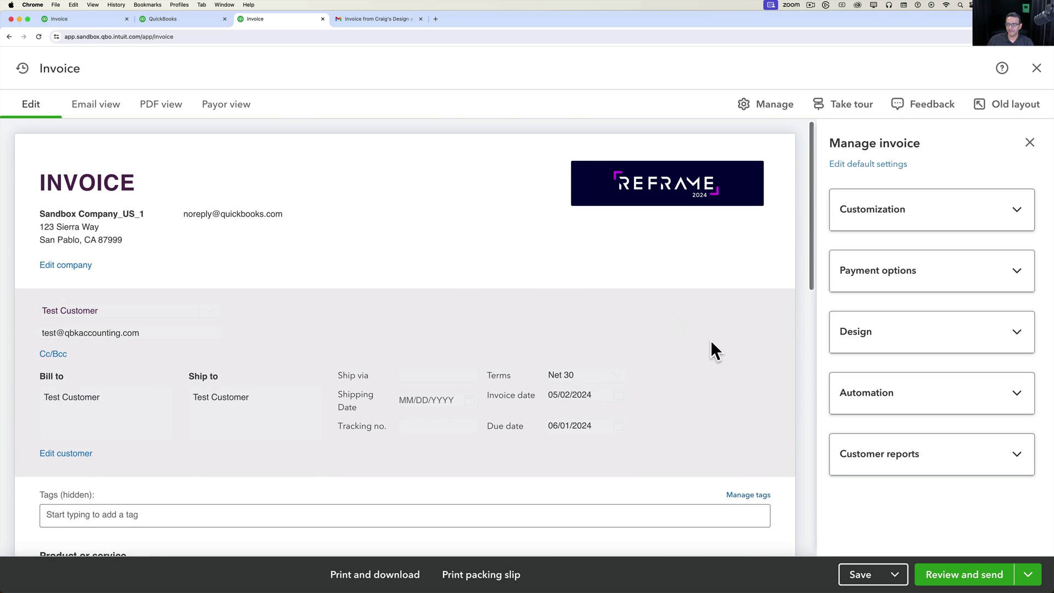
left_click(860, 576)
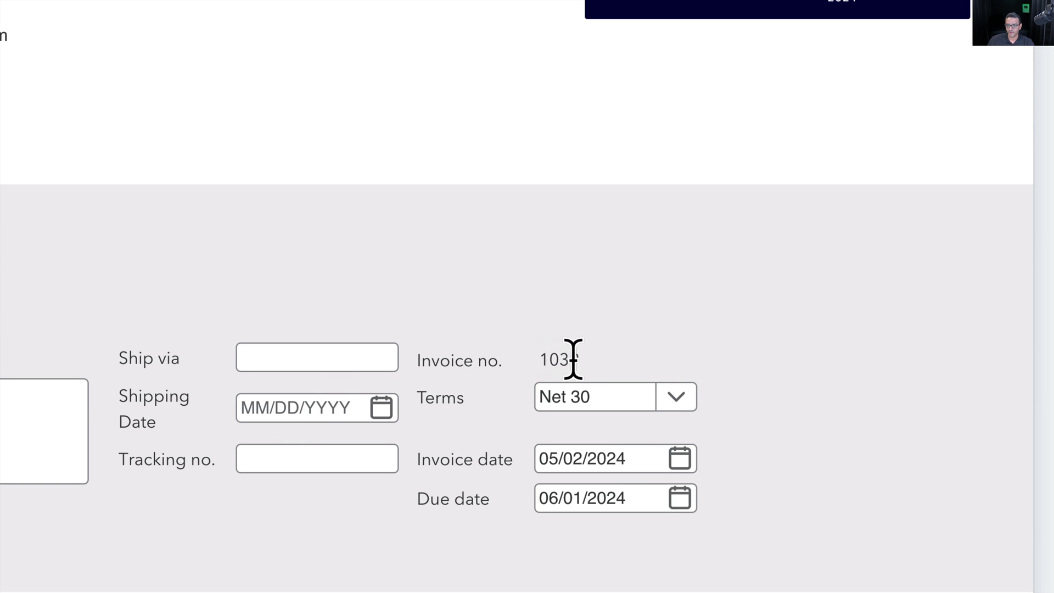
left_click_drag(538, 360, 582, 357)
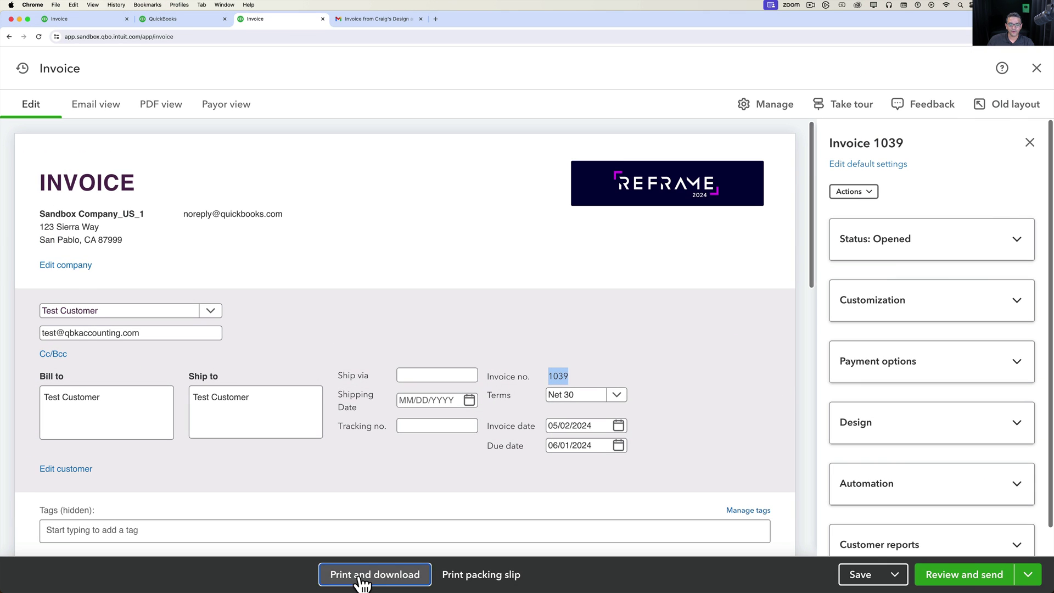
- Generate the invoice 1039 PDF (146.pdf), zoom in to review it, then return to the editor
left_click(361, 580)
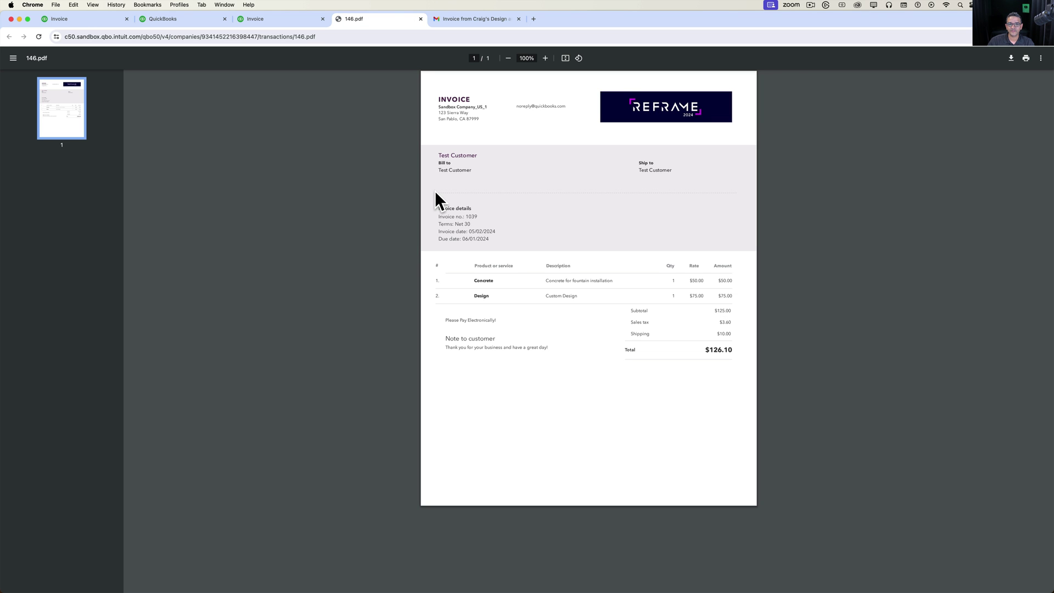
key("super+equal")
key("super+equal")
key("super+equal")
key("super+equal")
key("super+equal")
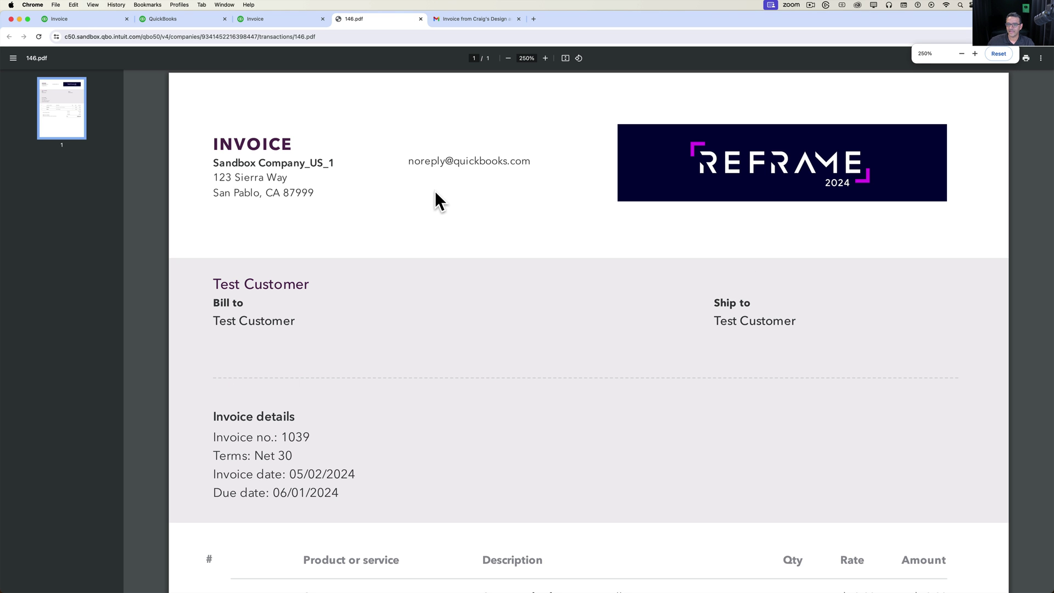
scroll(435, 190, "down", 10)
scroll(435, 189, "up", 10)
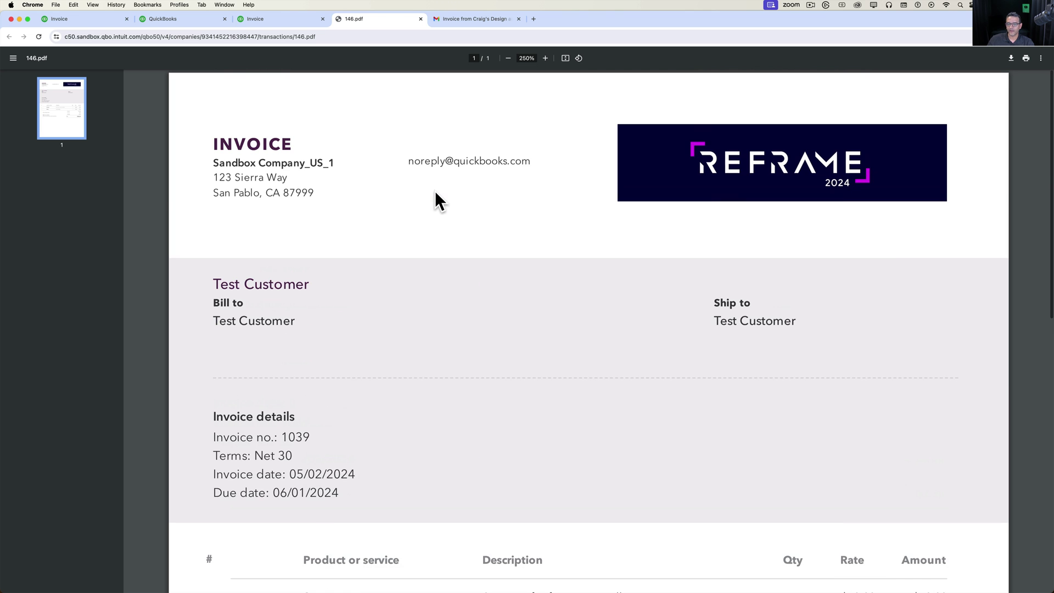
left_click(276, 16)
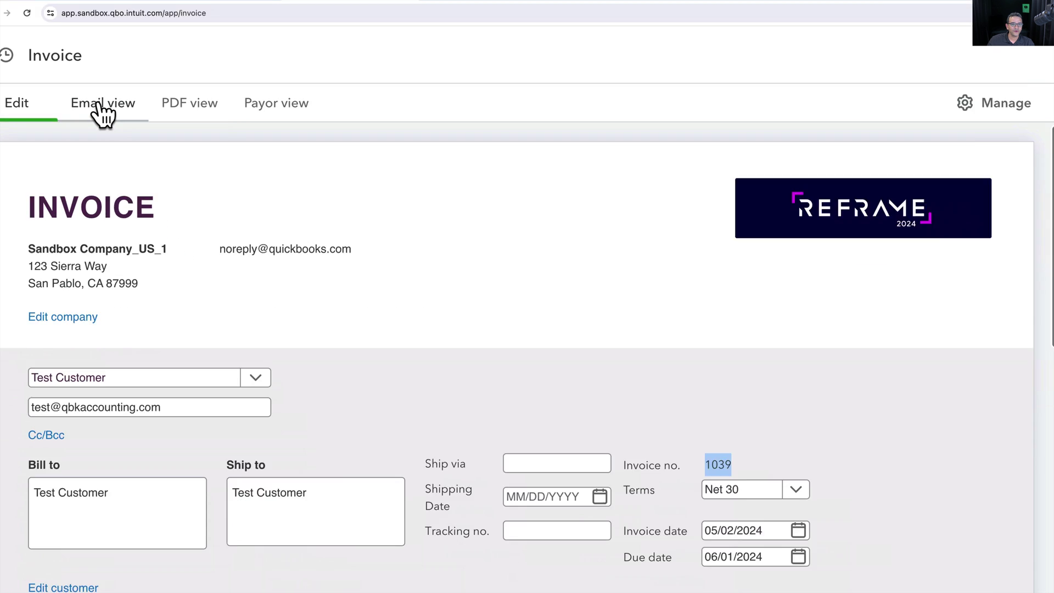
- Preview the invoice email, then the PDF layout showing discount, $10.00 shipping and $122.50 total
left_click(95, 106)
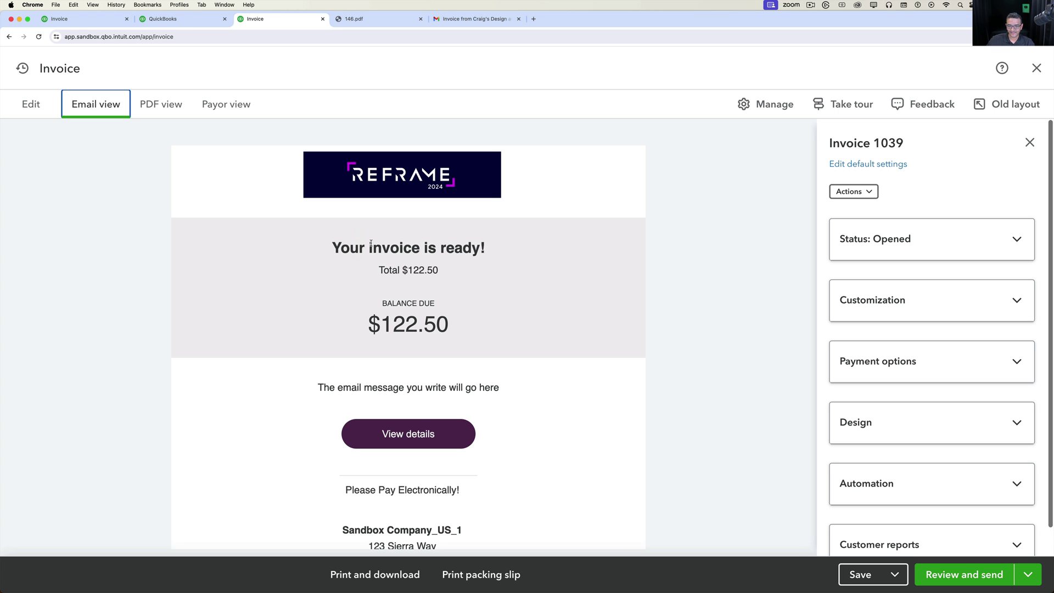
scroll(545, 448, "down", 2)
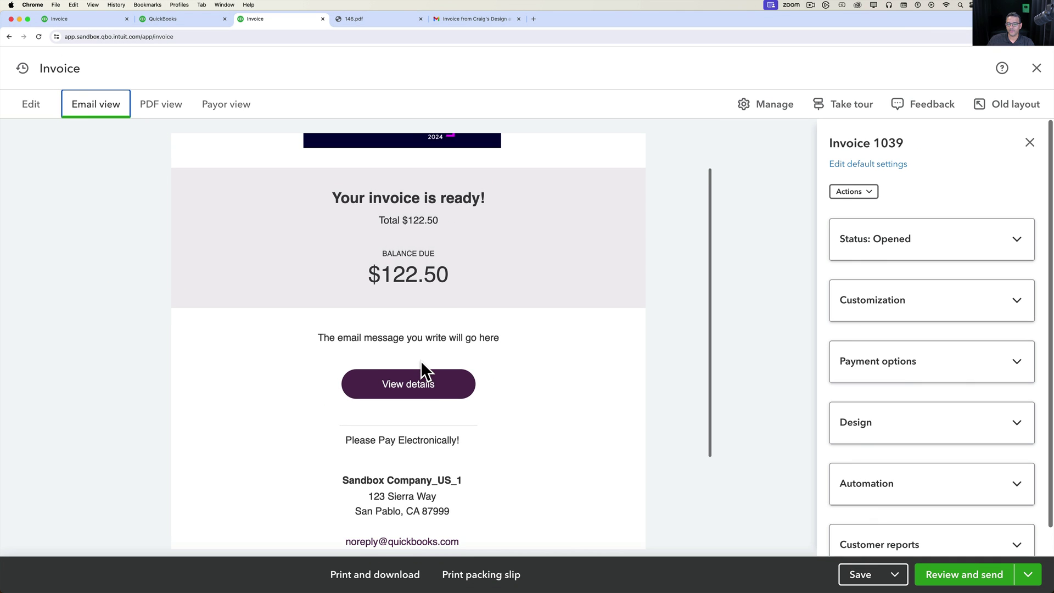
scroll(440, 385, "down", 1)
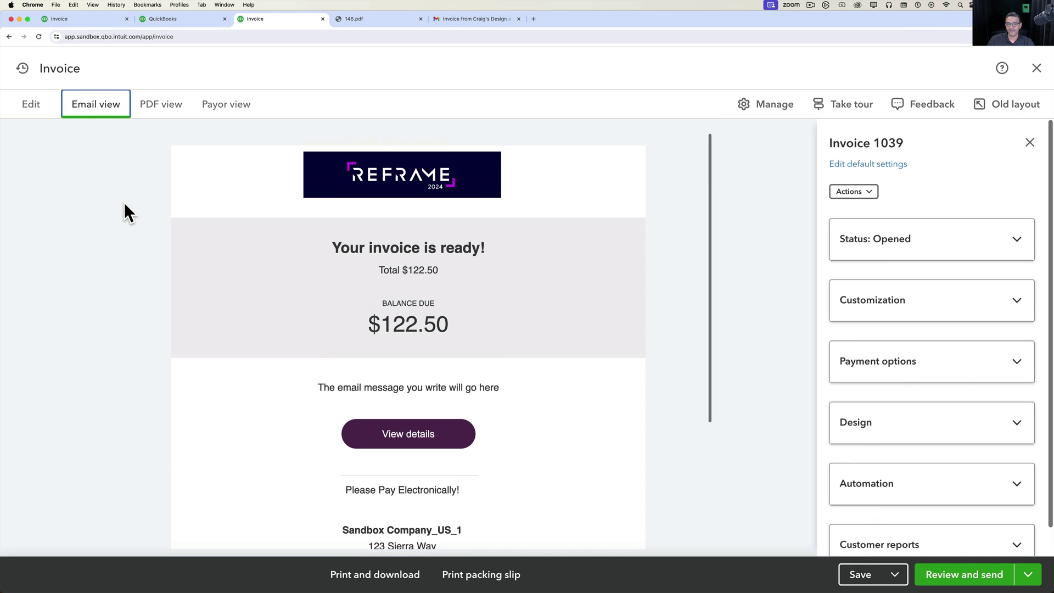
left_click(156, 114)
scroll(400, 322, "down", 1)
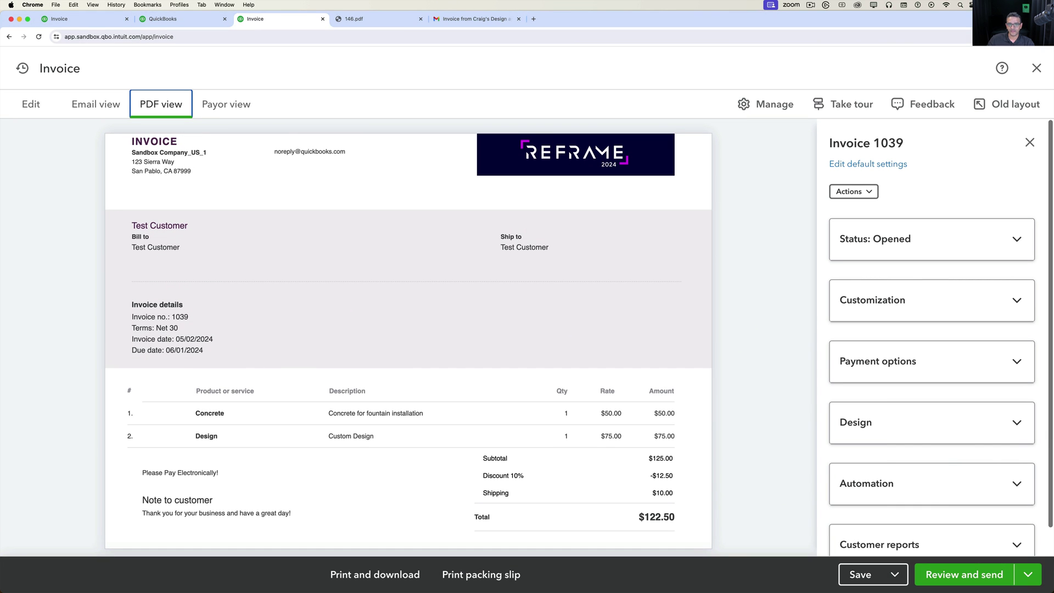
- In Payor view, enable PayPal, bank transfer and credit card payments for invoice 1039
left_click(224, 105)
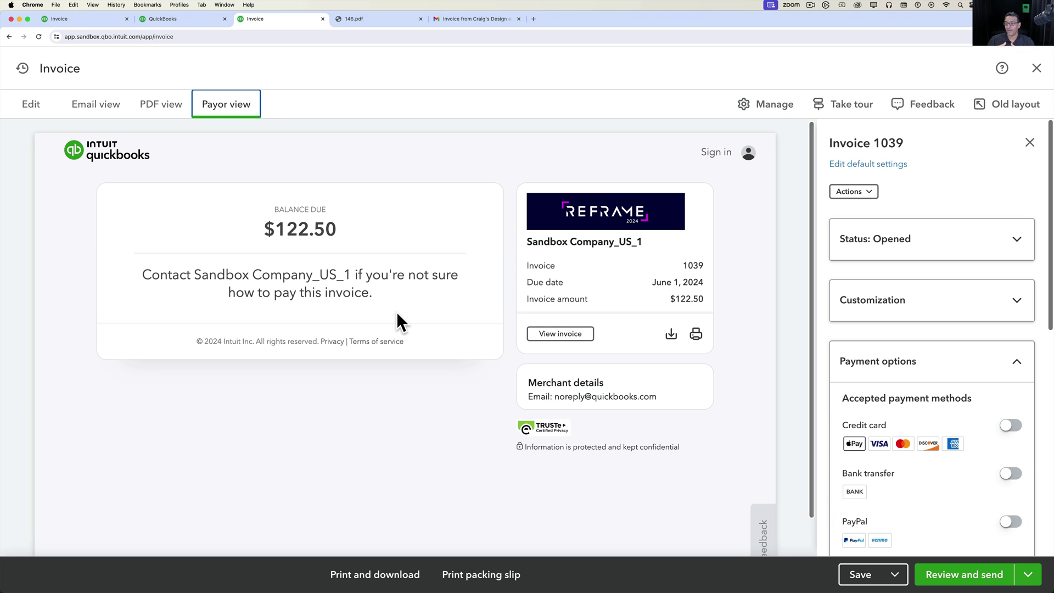
scroll(773, 416, "down", 1)
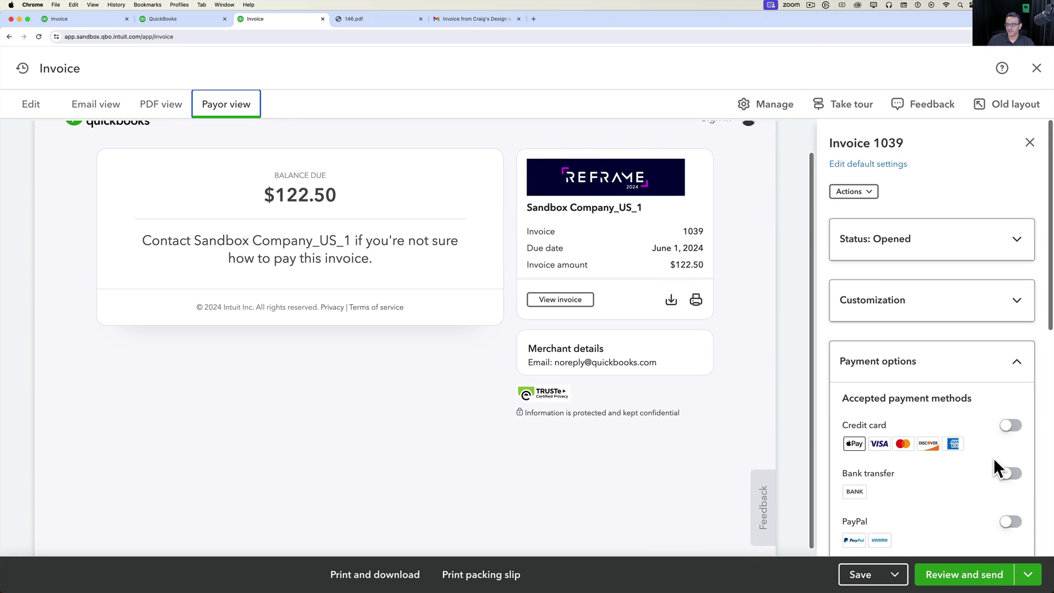
scroll(993, 466, "down", 1)
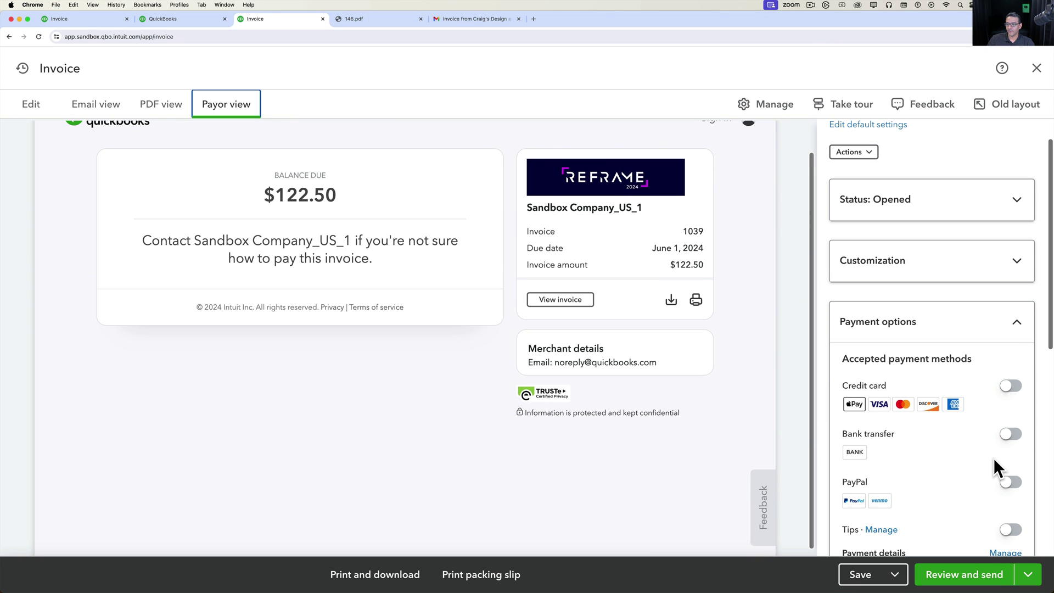
left_click(1010, 486)
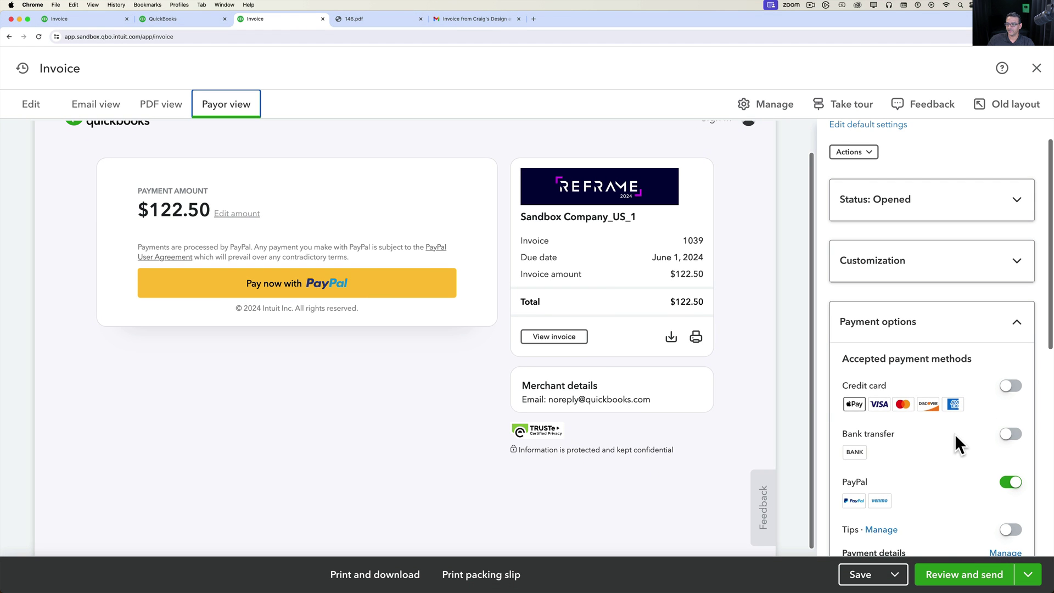
left_click(1010, 434)
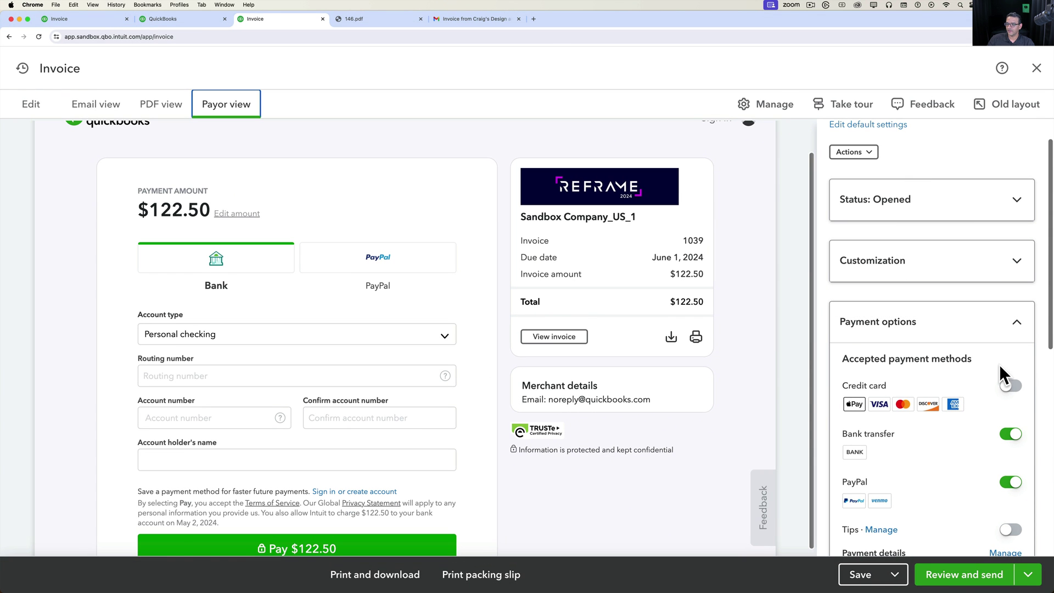
left_click(1010, 386)
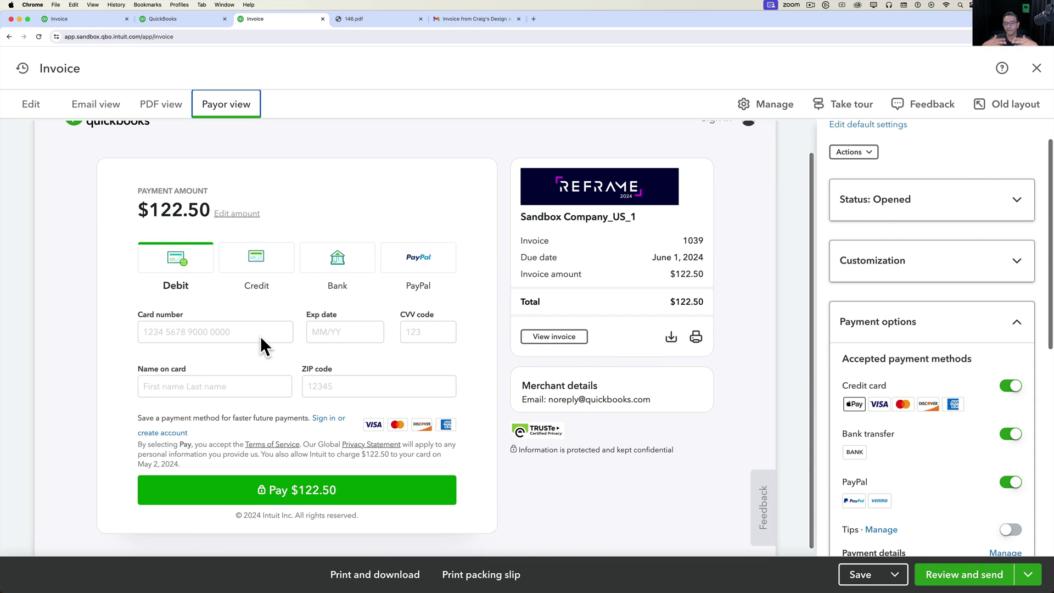
scroll(260, 336, "down", 1)
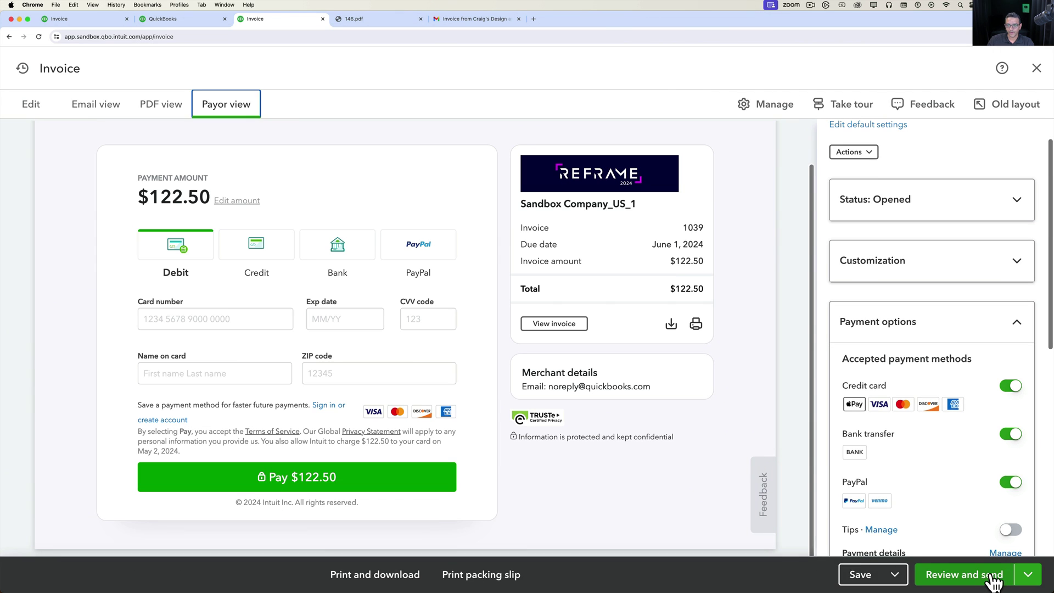
- Save the invoice for sending and check the email subject, recipient and sender address
left_click(972, 575)
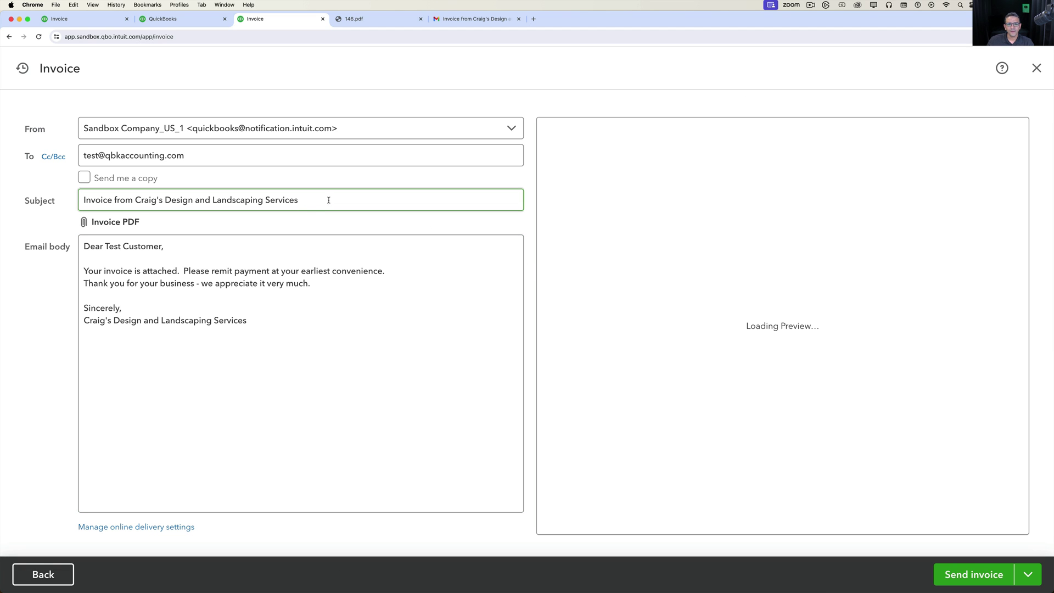
left_click_drag(329, 200, 79, 195)
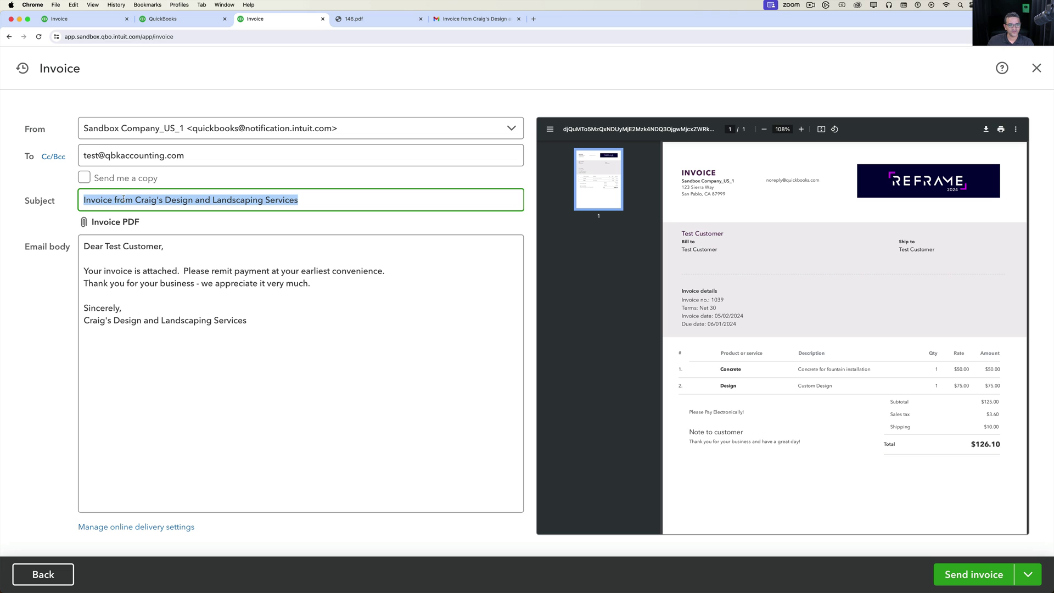
left_click_drag(192, 156, 56, 149)
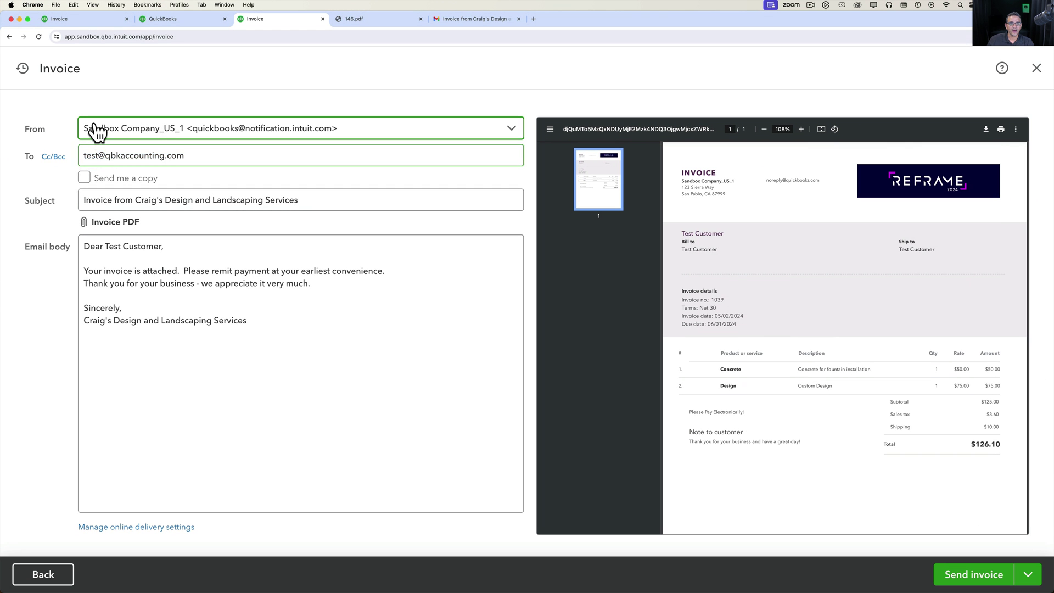
left_click(97, 126)
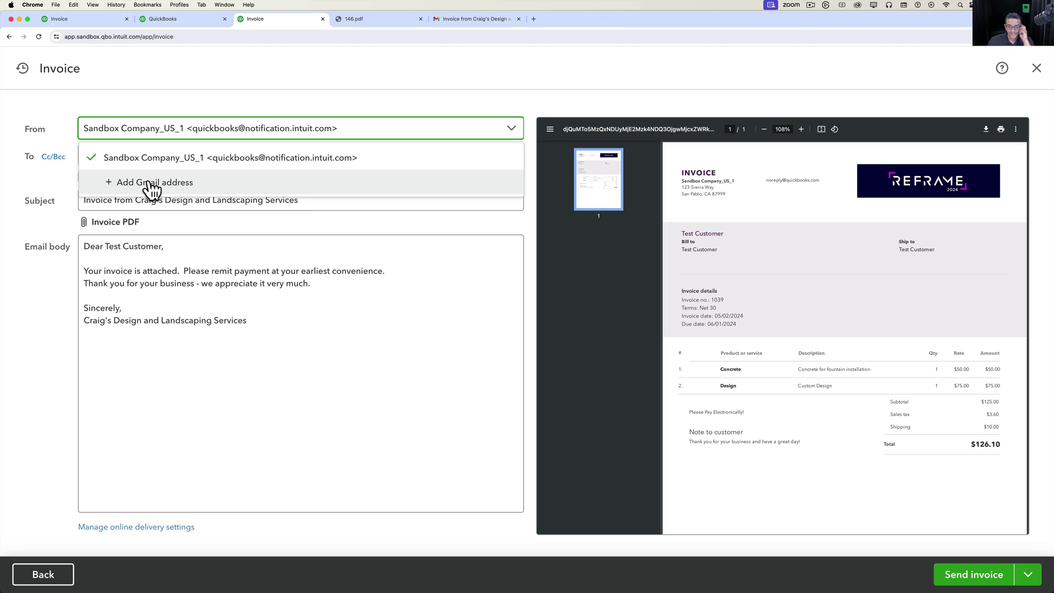
- Review the email body text and open the online delivery settings
left_click(224, 321)
left_click_drag(243, 320, 286, 323)
left_click(93, 237)
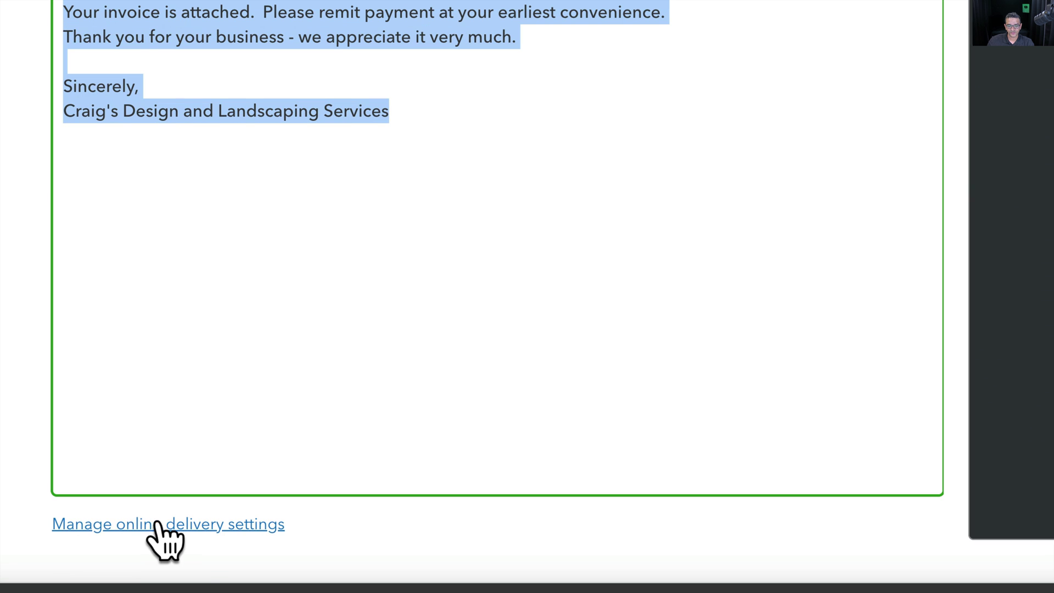
left_click(146, 525)
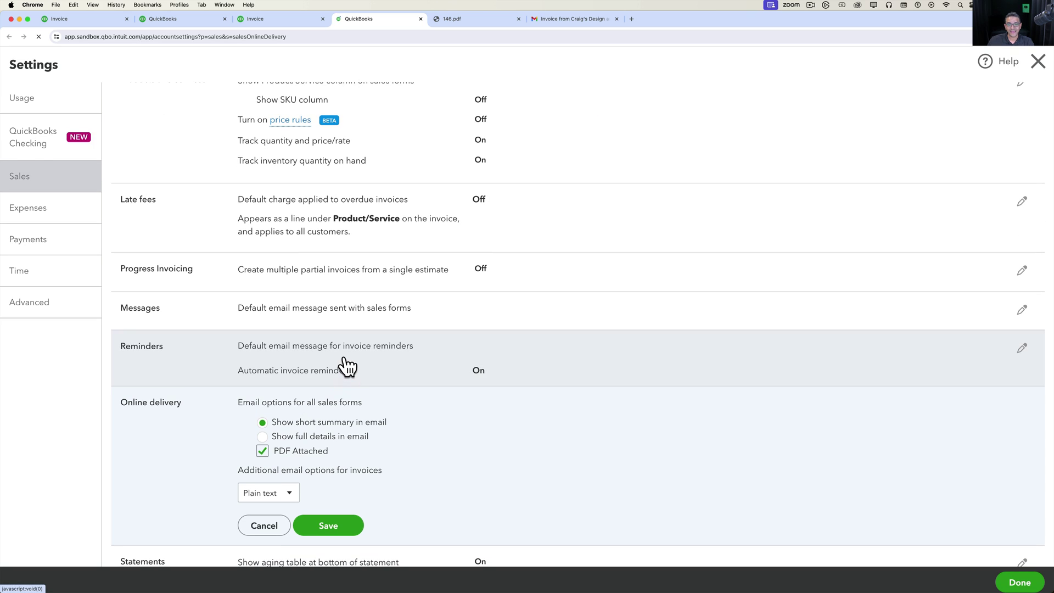
- Check the default invoice email message in Sales settings, then reselect the draft's greeting and message
left_click(290, 319)
scroll(374, 384, "down", 5)
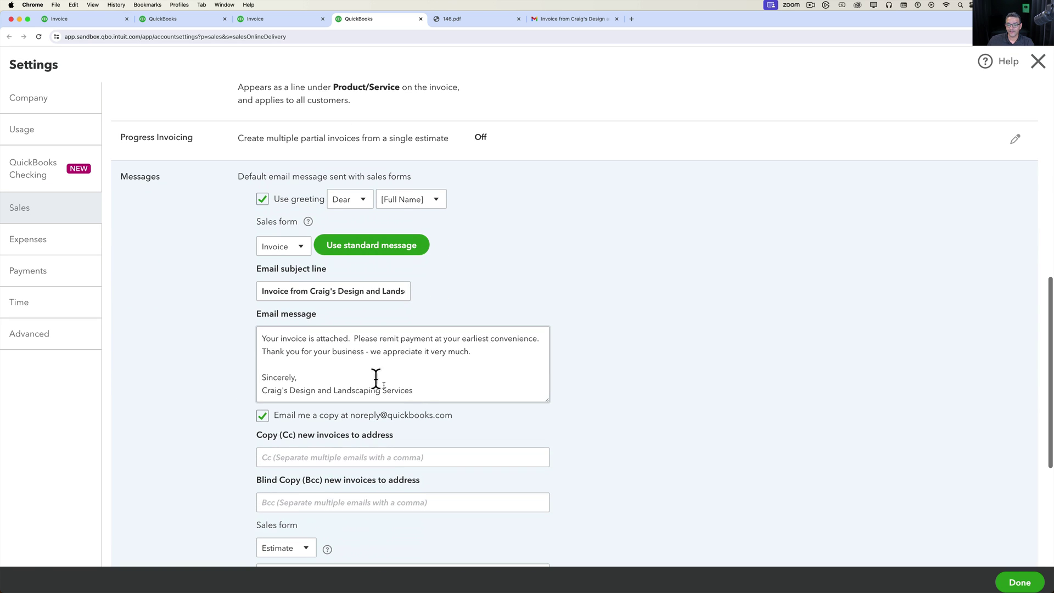
left_click_drag(413, 390, 225, 294)
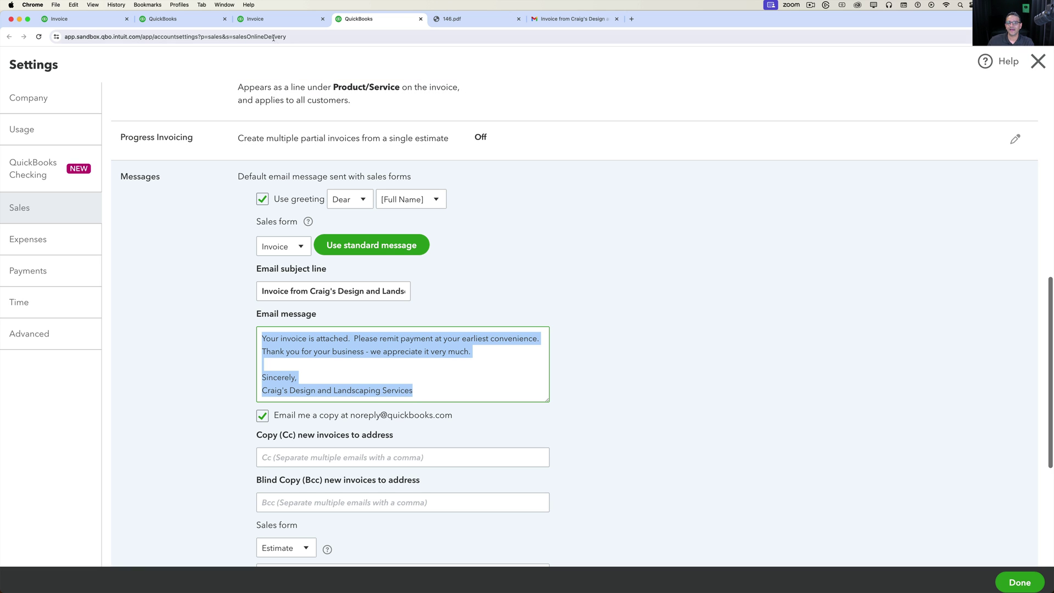
left_click(269, 19)
left_click(399, 278)
left_click_drag(346, 309, 52, 228)
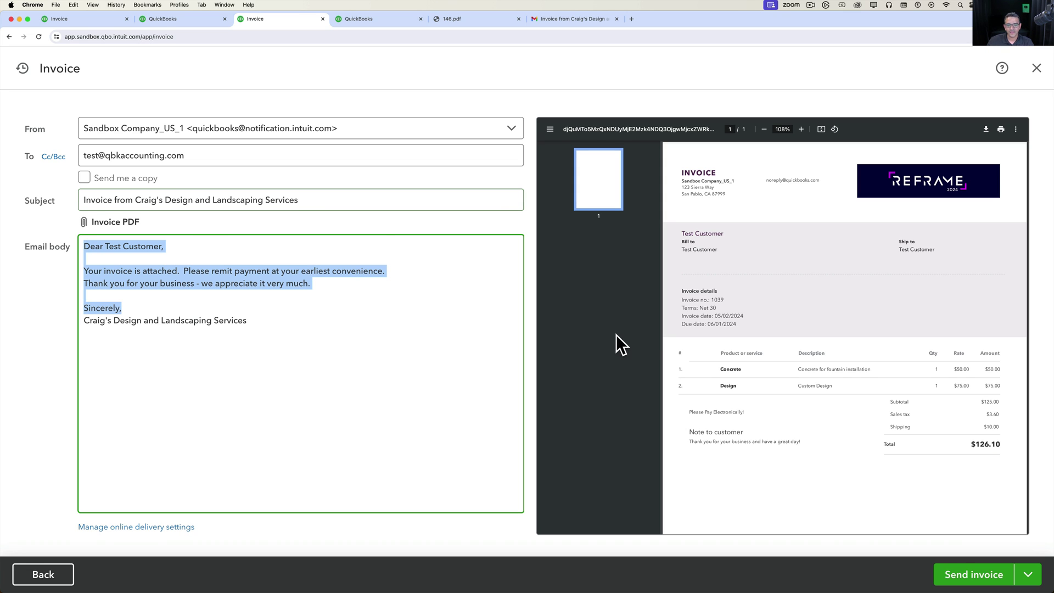
- Send invoice 1039 to the test customer by email
left_click(998, 577)
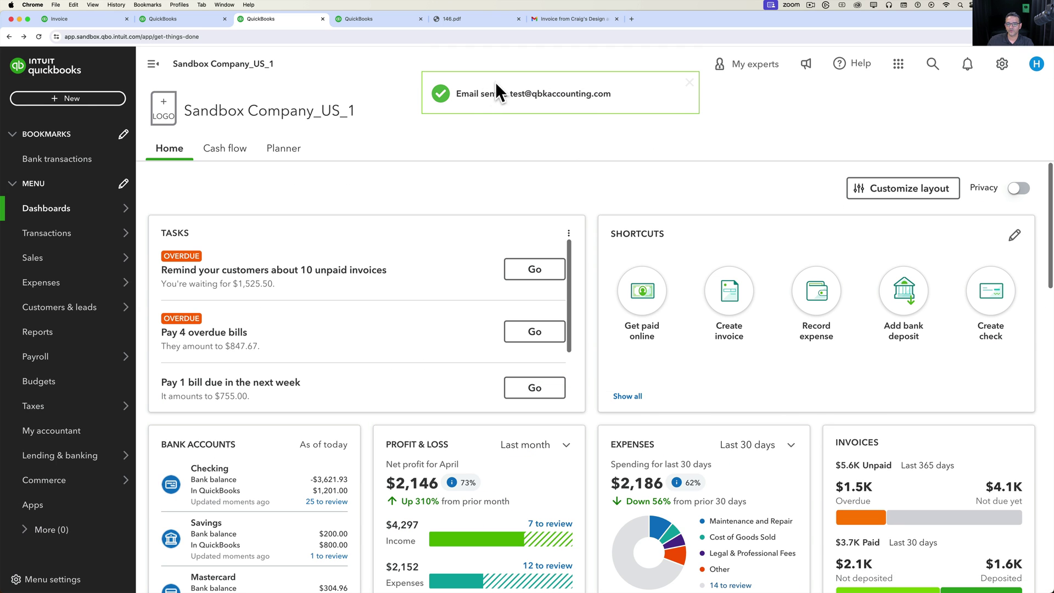